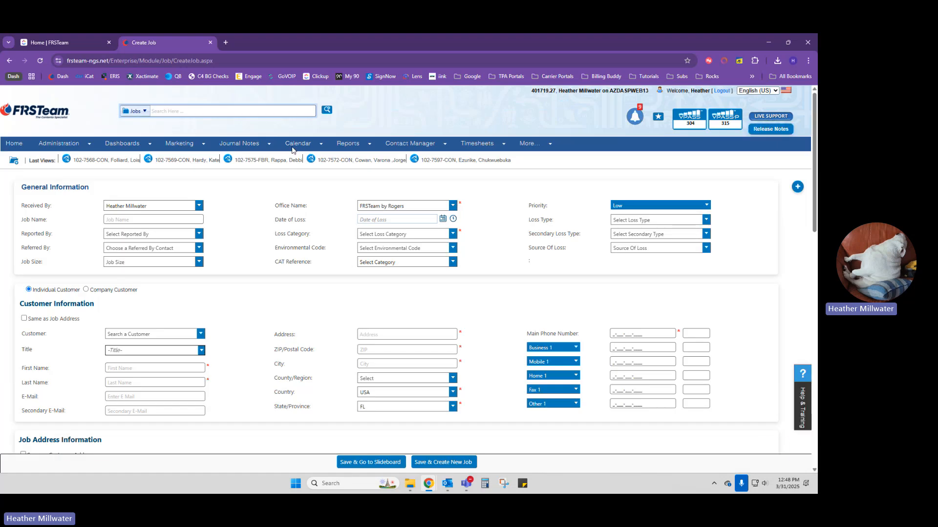
# - Enter the customer's name in Job Name as 'Last, First', correcting a mistyped letter
pyautogui.moveTo(292, 143)
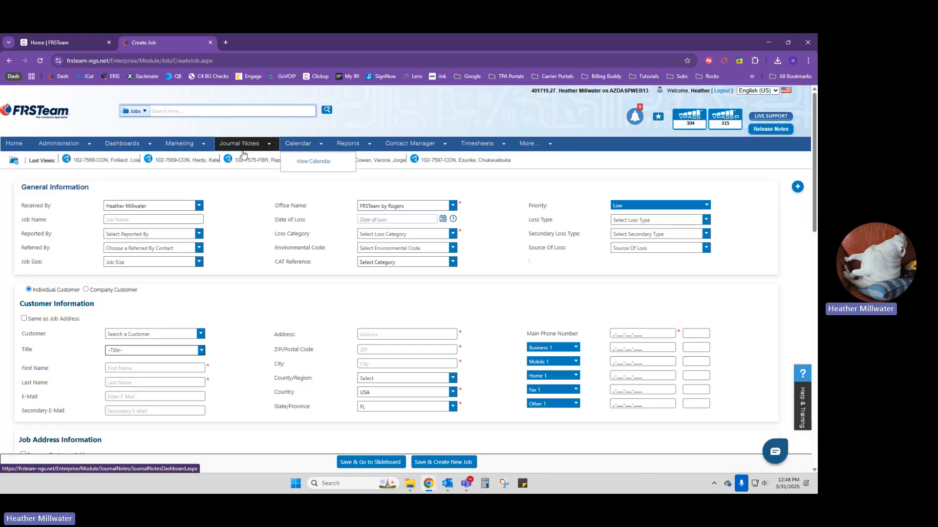
pyautogui.click(148, 220)
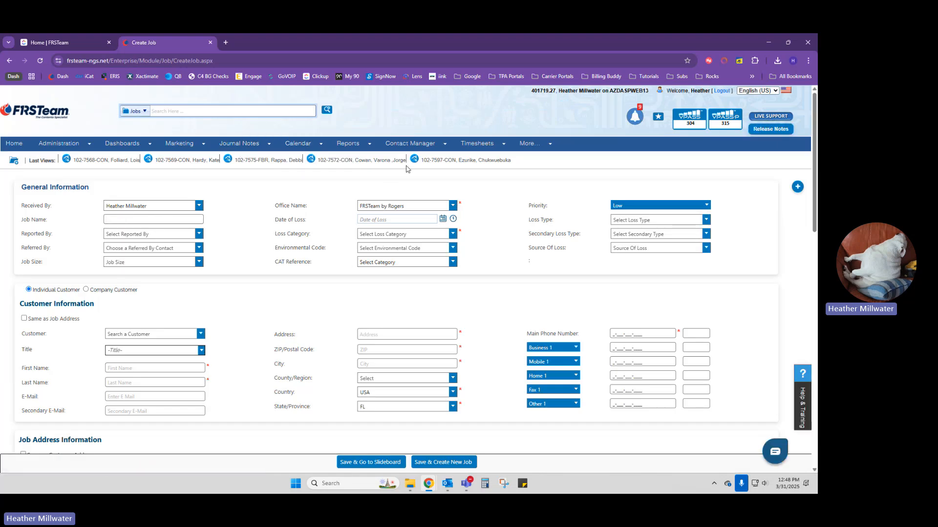
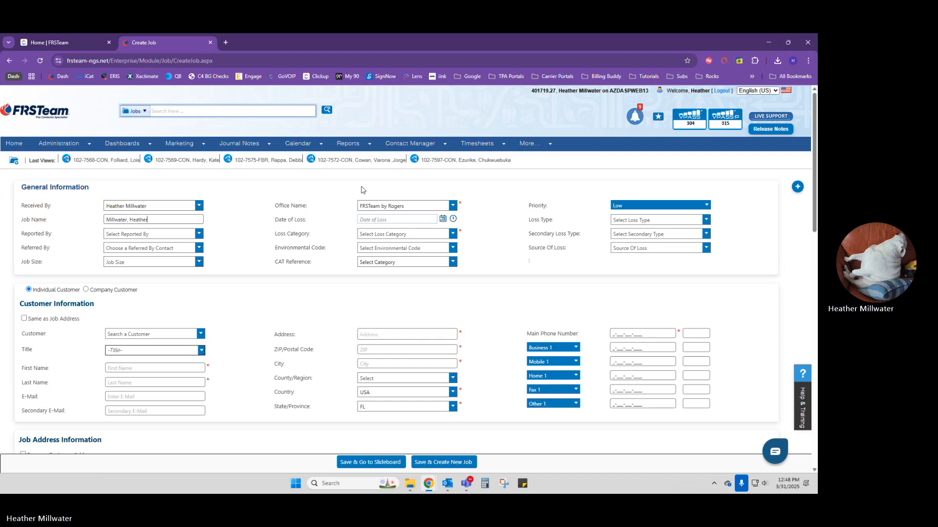
pyautogui.click(179, 234)
# - Set Reported By to Contractor and Referred By to a Primary Adjuster contact found by surname
pyautogui.click(188, 235)
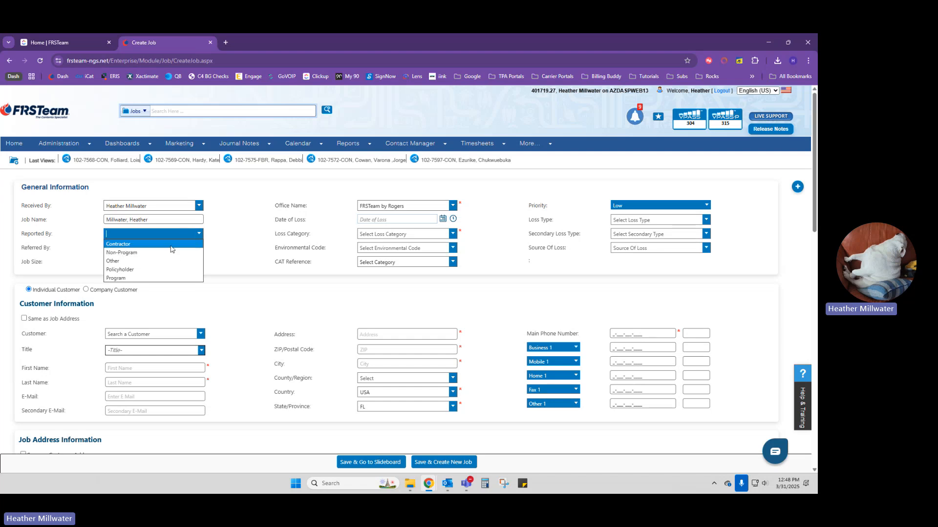
pyautogui.click(141, 244)
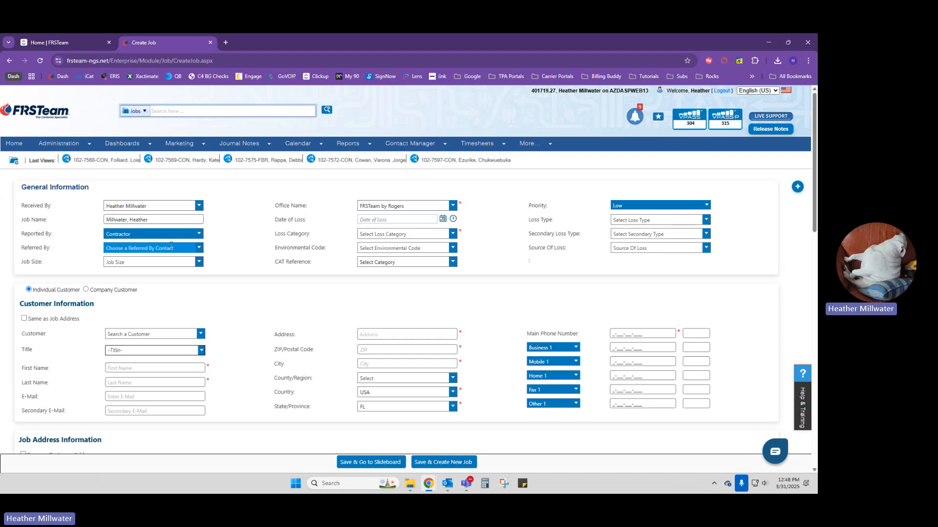
pyautogui.click(171, 247)
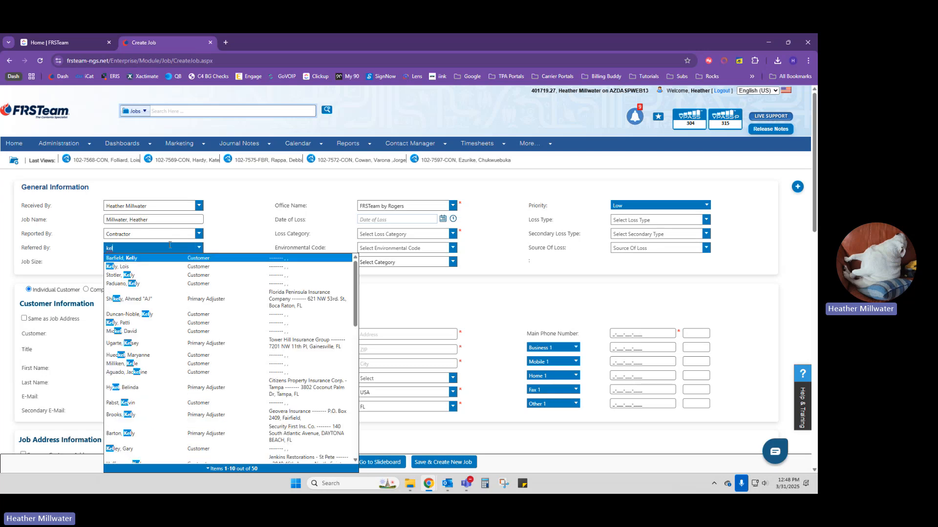
pyautogui.scroll(-6, 204, 361)
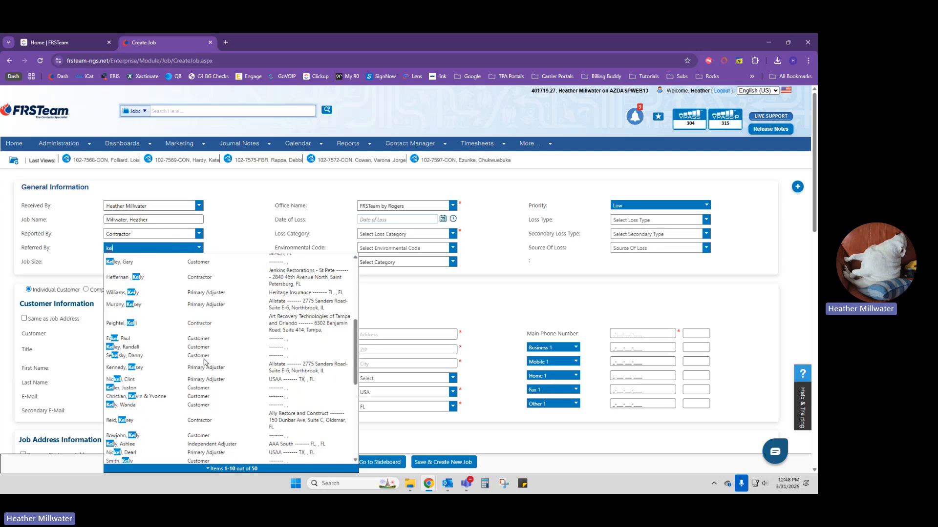
pyautogui.scroll(-3, 204, 362)
pyautogui.write('ler')
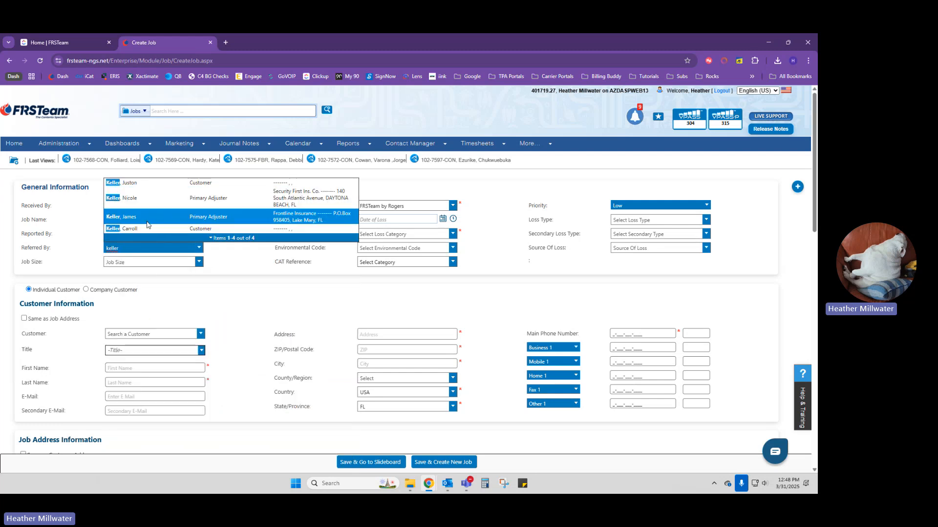
pyautogui.click(146, 218)
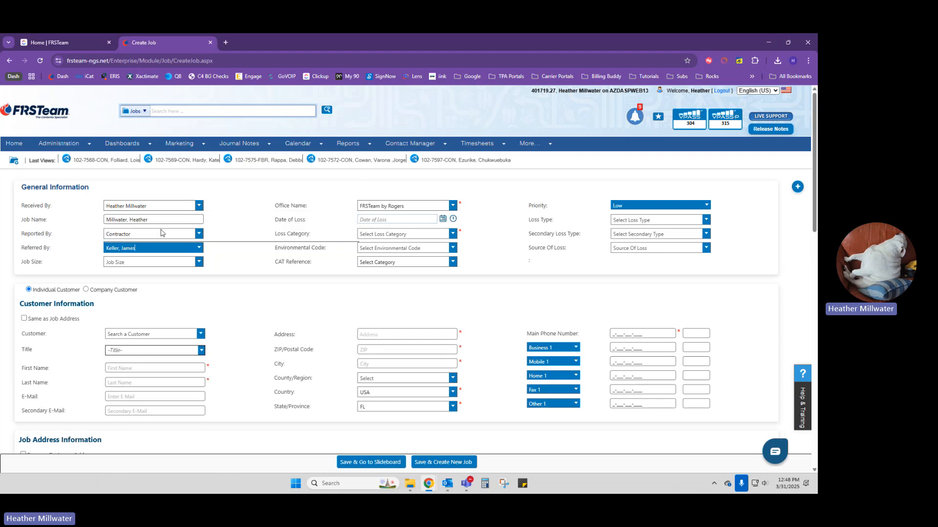
pyautogui.click(284, 240)
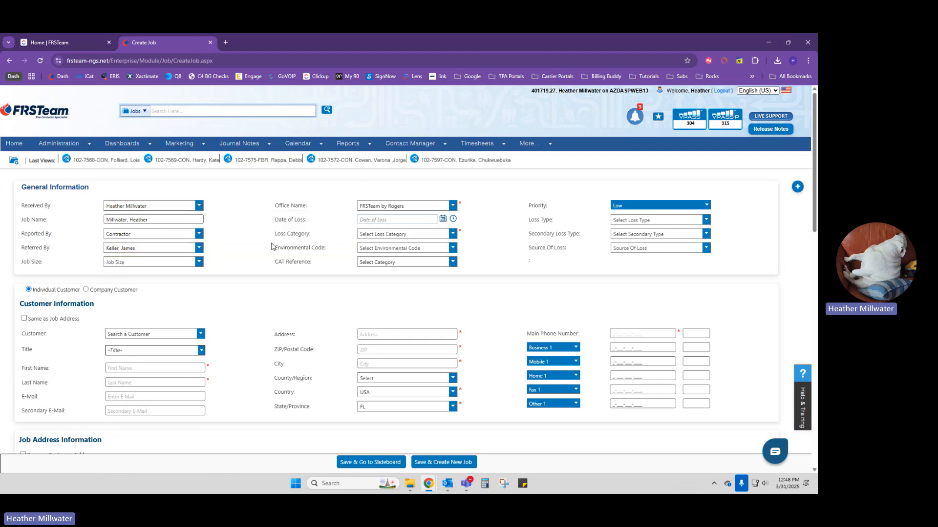
# - Set the Date of Loss to March 17, 2025 from the calendar
pyautogui.moveTo(411, 147)
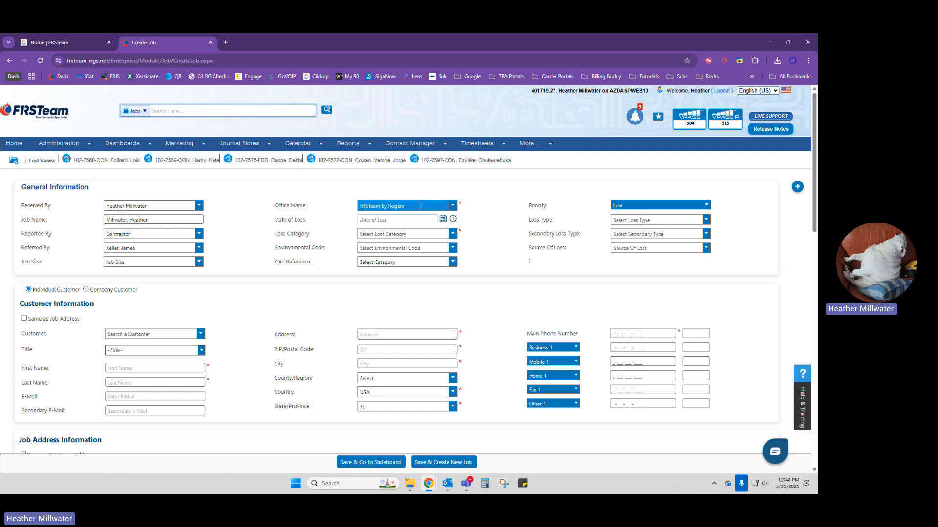
pyautogui.click(442, 220)
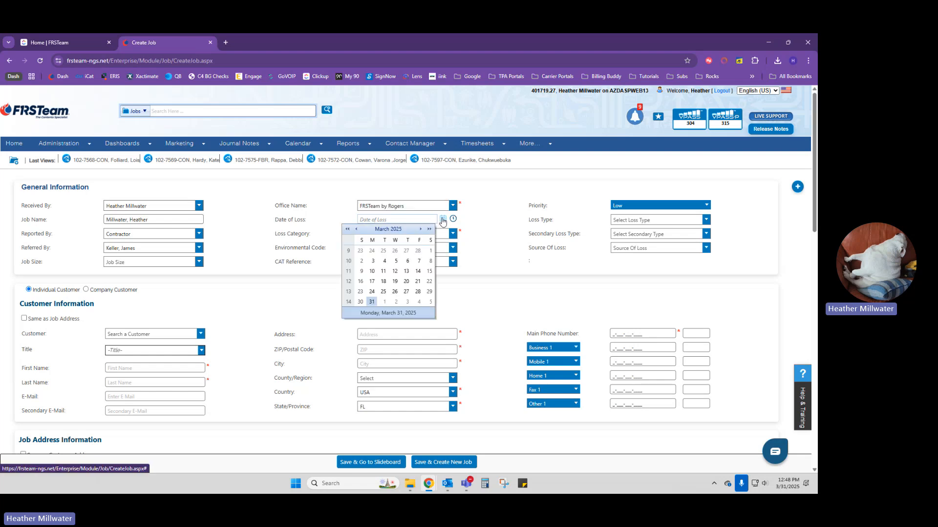
pyautogui.click(373, 282)
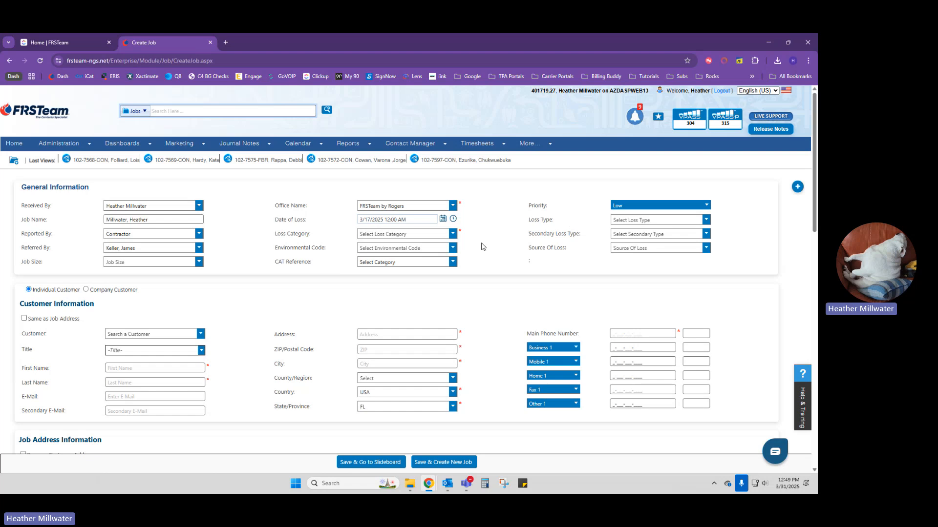
# - Choose Residential as the Loss Category, leaving CAT Reference unselected
pyautogui.click(452, 234)
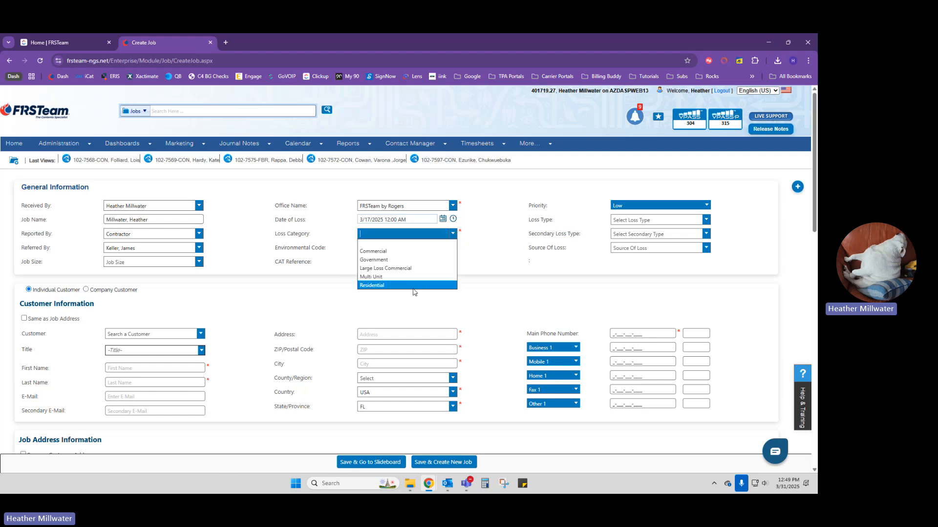
pyautogui.click(381, 286)
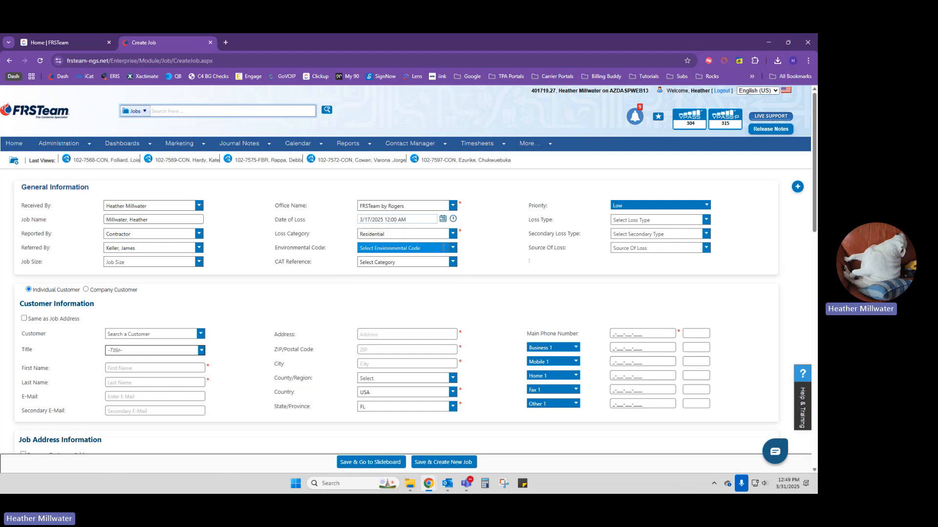
pyautogui.click(433, 262)
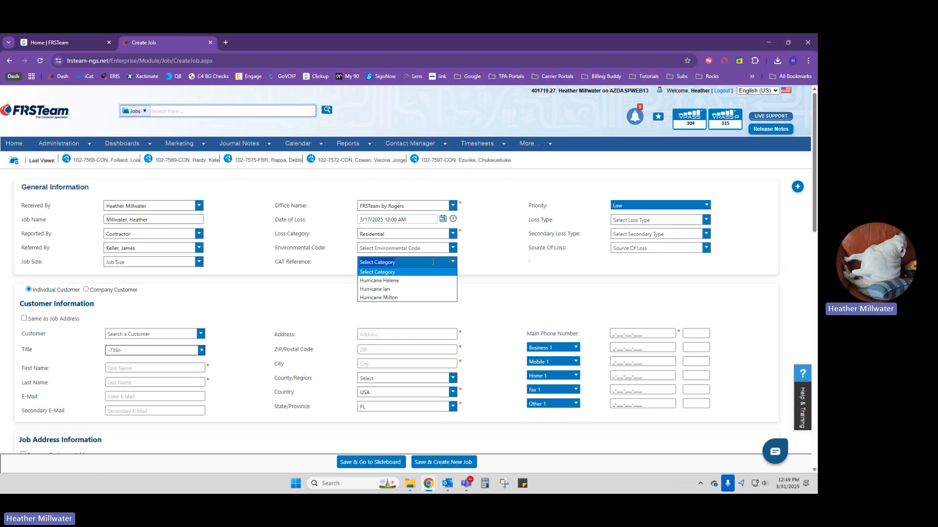
pyautogui.click(496, 262)
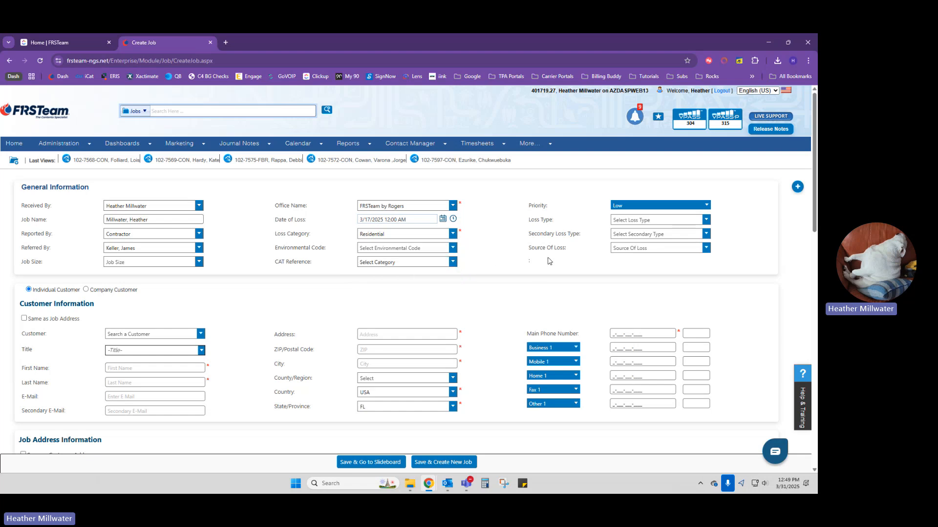
pyautogui.click(680, 219)
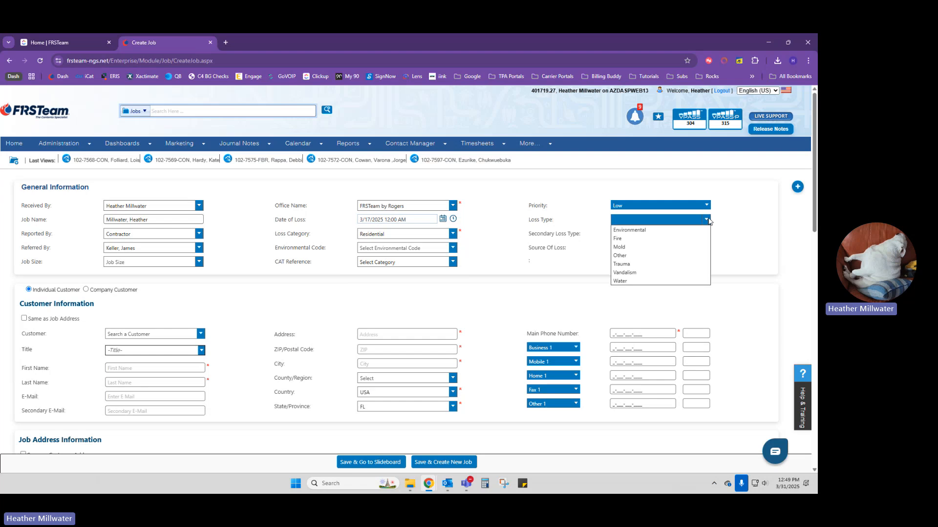
# - Select Fire as the Loss Type, reverting from a brief switch to Trauma
pyautogui.click(618, 238)
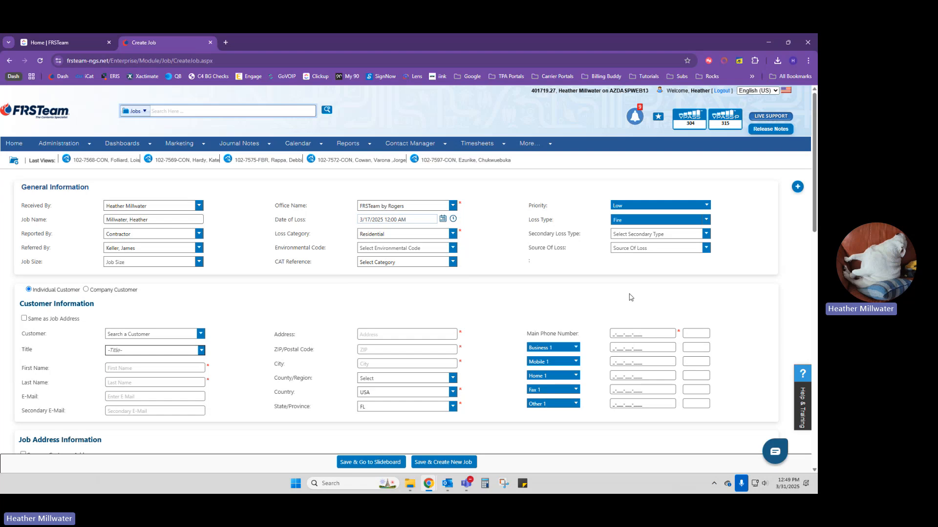
pyautogui.click(646, 219)
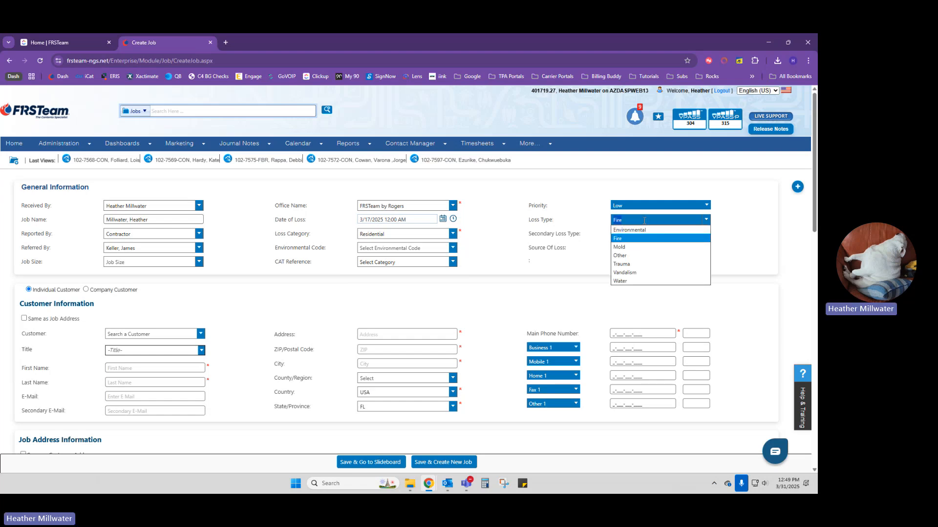
pyautogui.click(645, 265)
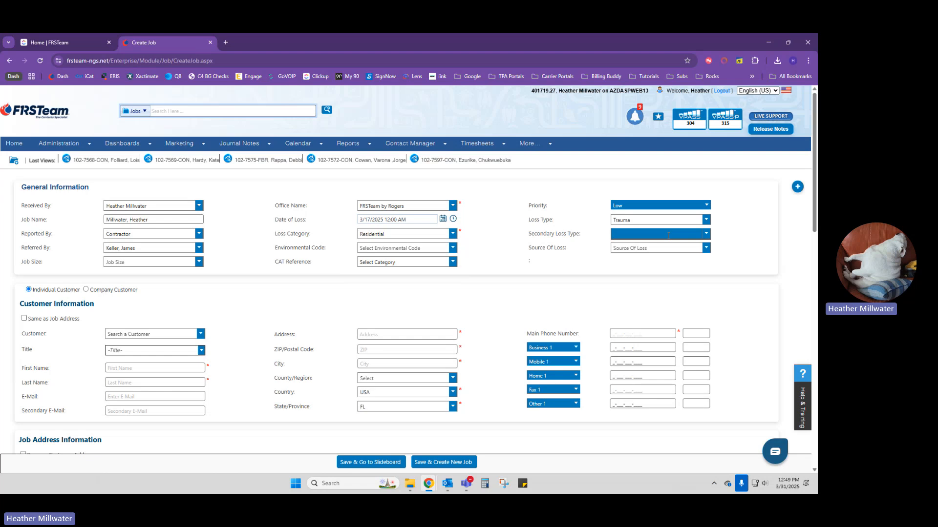
pyautogui.click(706, 220)
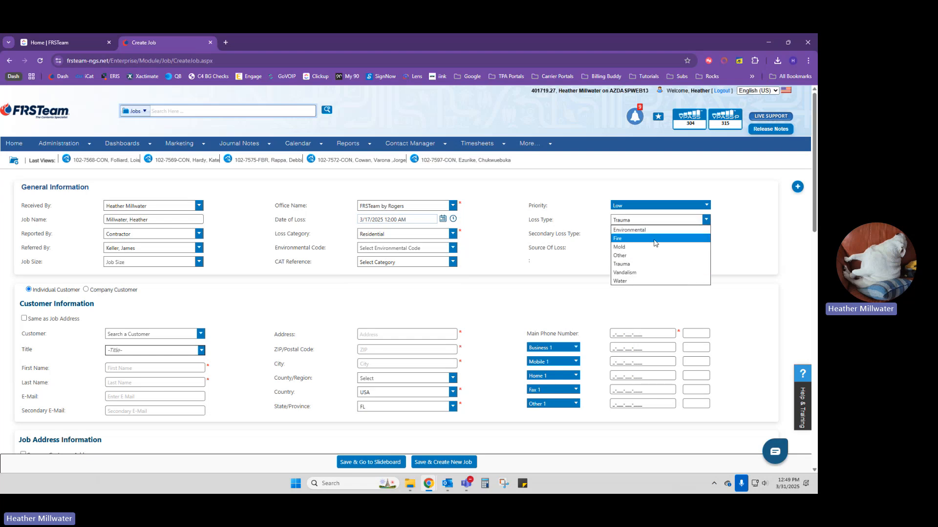
pyautogui.click(653, 239)
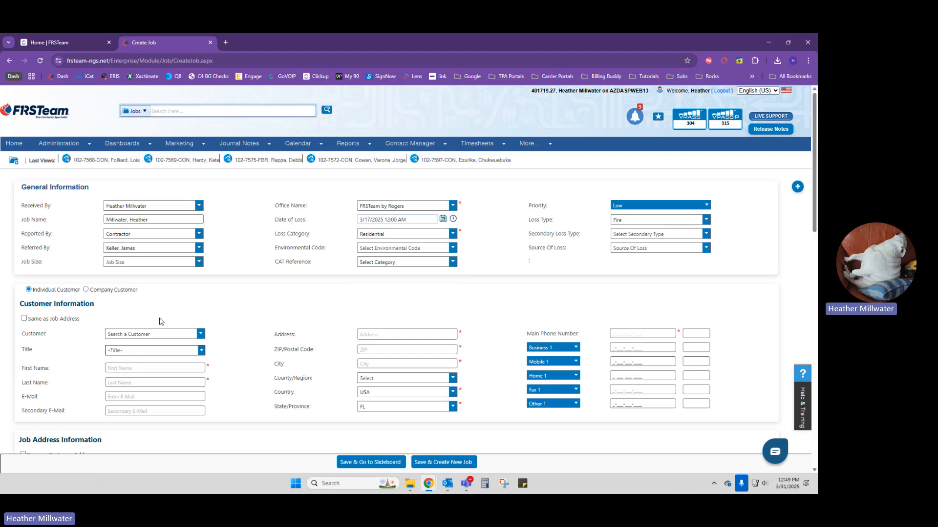
pyautogui.scroll(-2, 125, 367)
# - Enter the customer's first name, last name and e-mail address
pyautogui.click(130, 292)
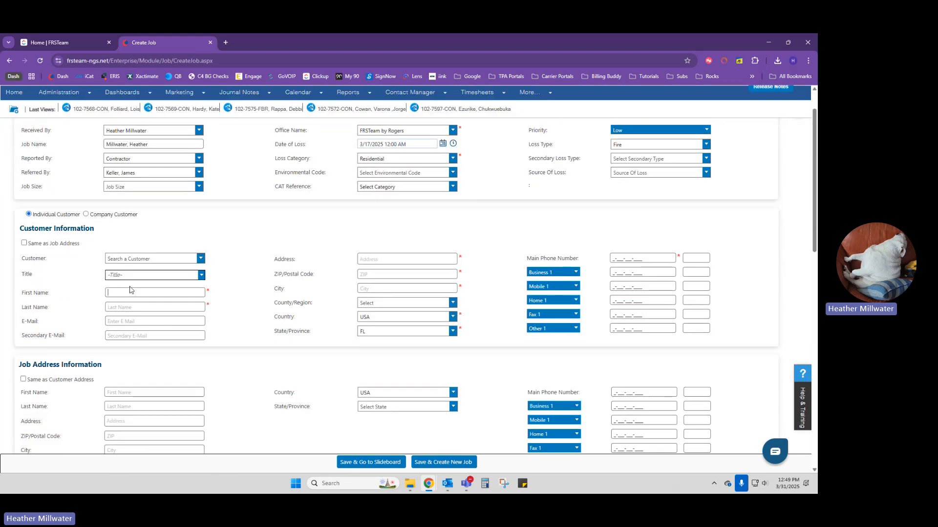
pyautogui.press('Tab')
pyautogui.press('Tab')
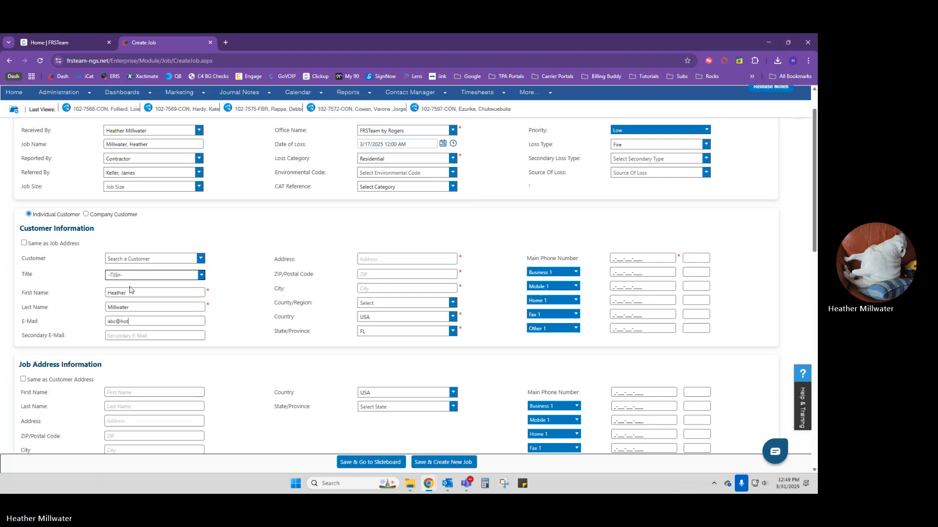
# - Enter the customer's street address via the autofill suggestion and their main phone number
pyautogui.press('Tab')
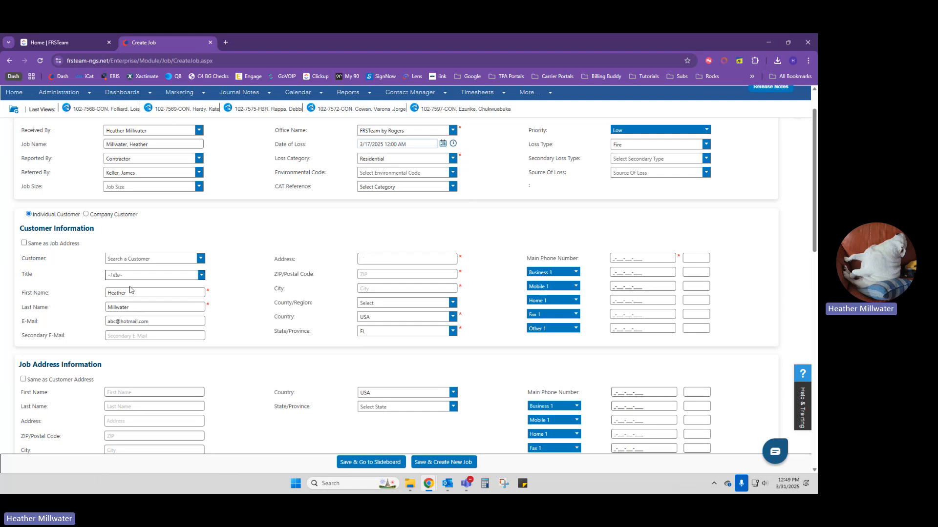
pyautogui.write('123 TBD St.')
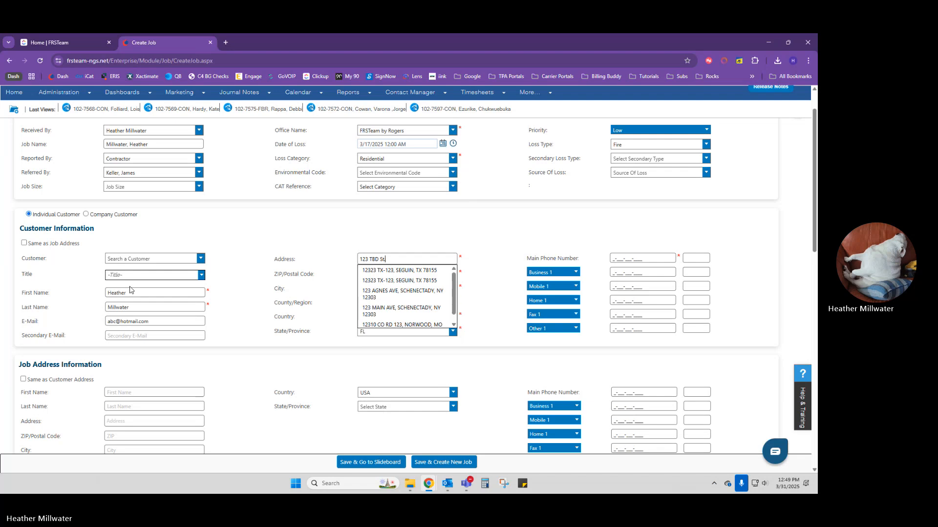
pyautogui.press('BackSpace')
pyautogui.press('BackSpace')
pyautogui.press('BackSpace')
pyautogui.press('BackSpace')
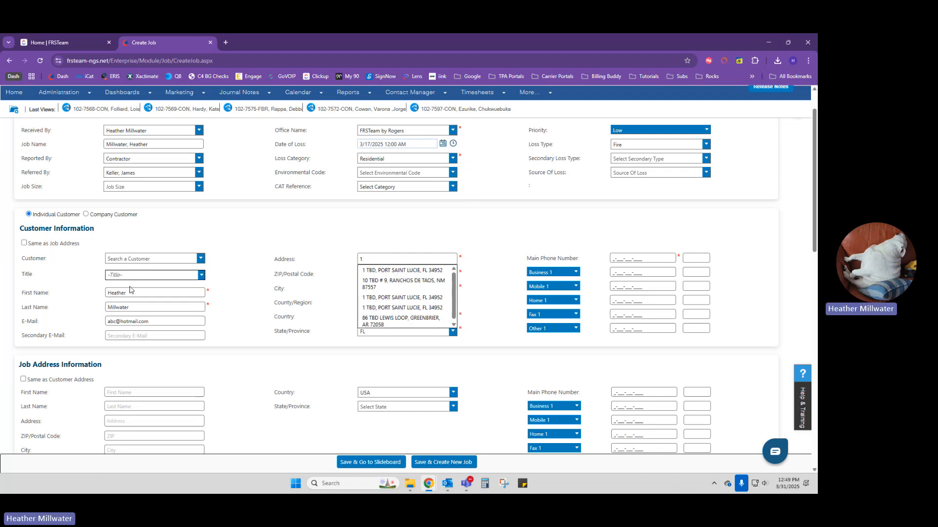
pyautogui.press('BackSpace')
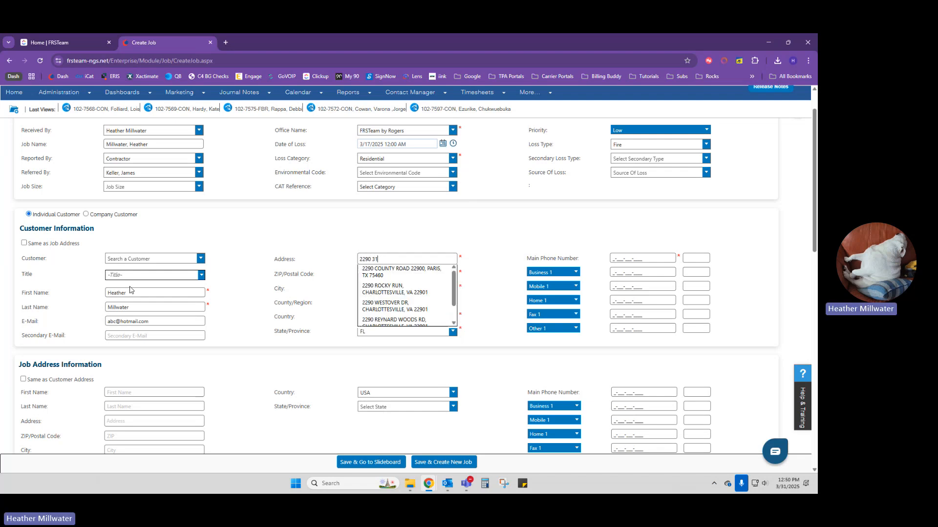
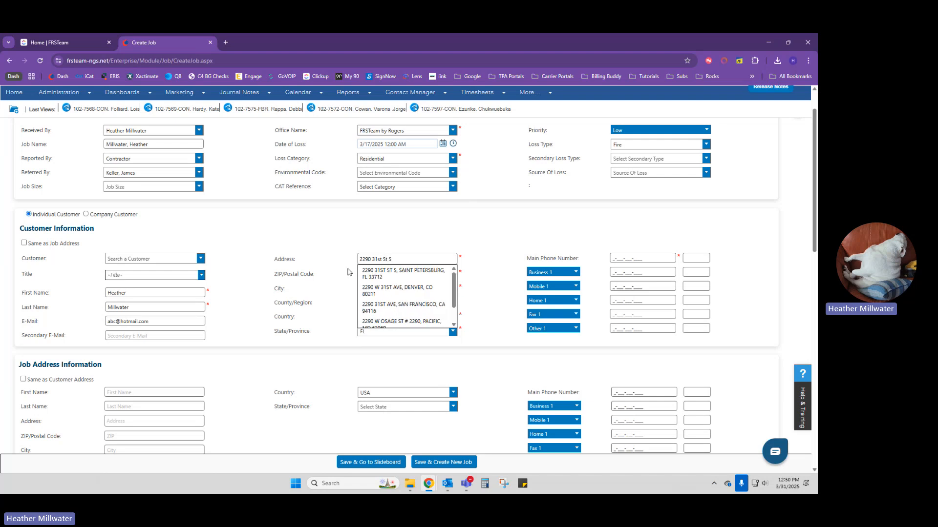
pyautogui.click(384, 276)
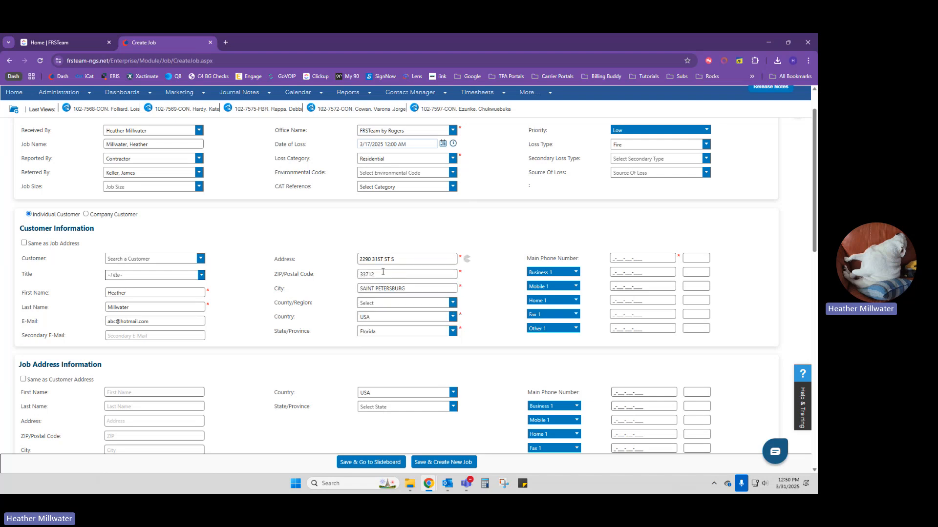
pyautogui.click(617, 260)
pyautogui.write('1-111-111-1111')
# - Tick 'Same as Customer Address' so Job Address Information copies the customer's details
pyautogui.scroll(-2, 256, 363)
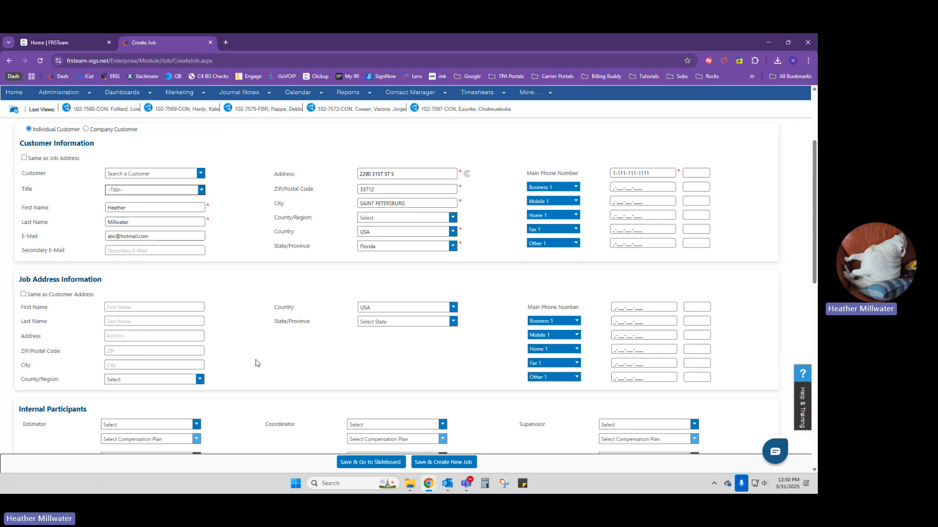
pyautogui.click(23, 295)
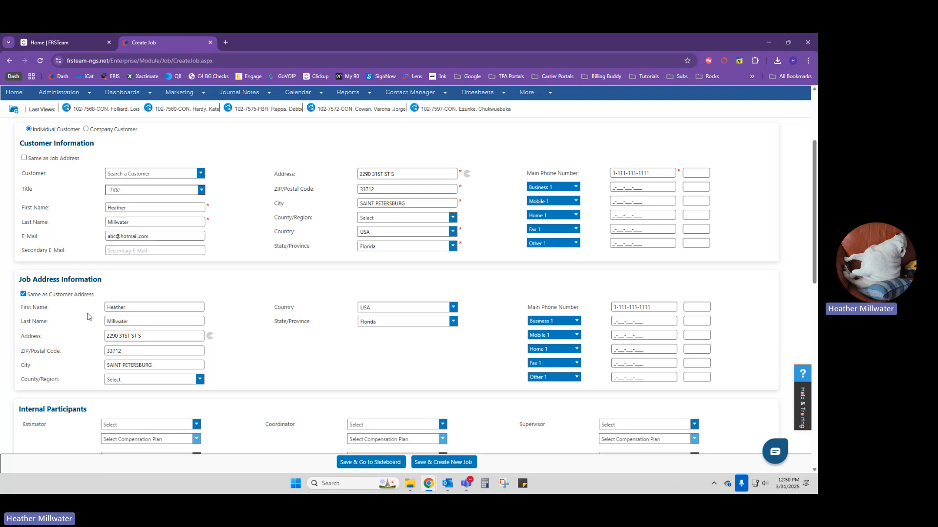
pyautogui.scroll(-4, 87, 323)
pyautogui.scroll(4, 86, 324)
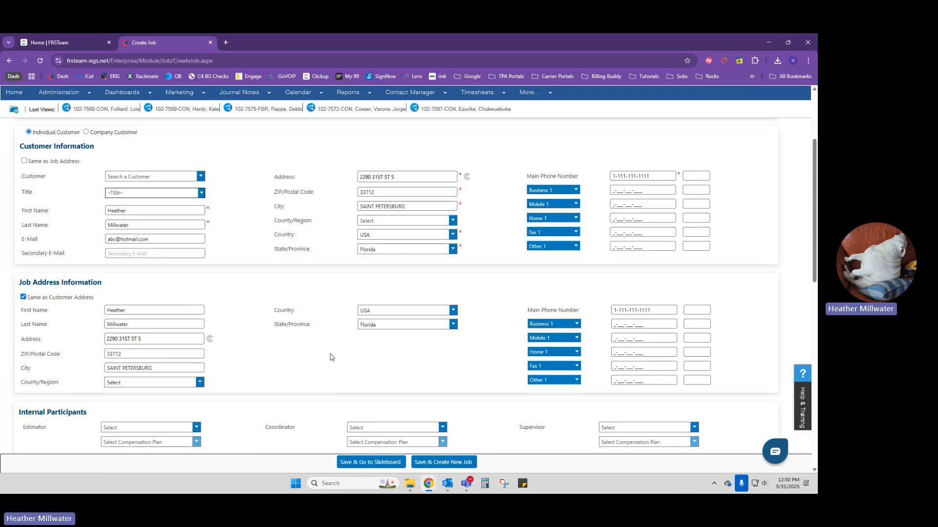
pyautogui.scroll(-2, 341, 351)
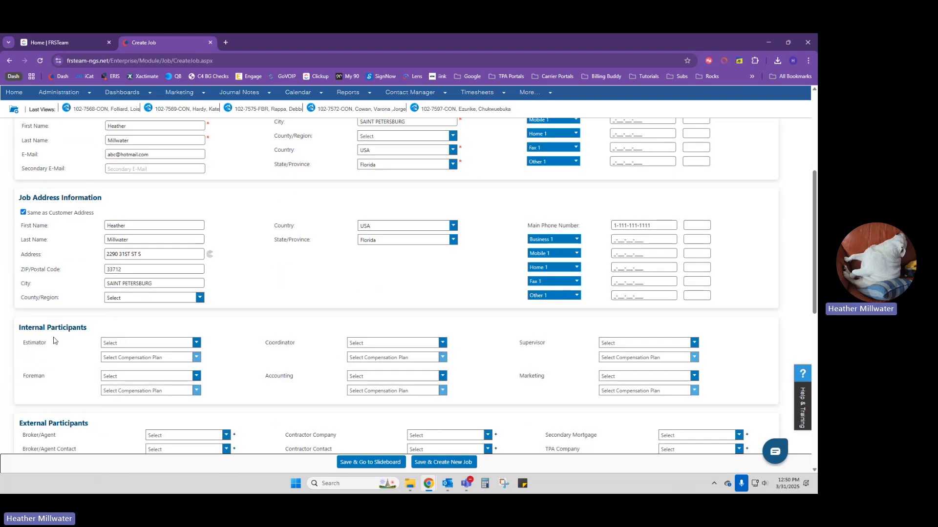
# - Assign the Estimator, Coordinator and Supervisor by filtering each dropdown by name
pyautogui.click(141, 344)
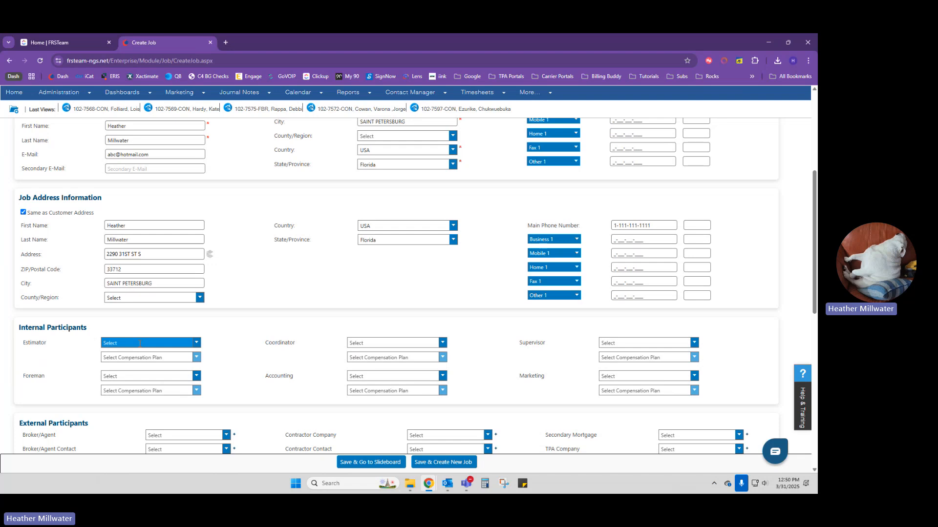
pyautogui.click(136, 343)
pyautogui.write('maria')
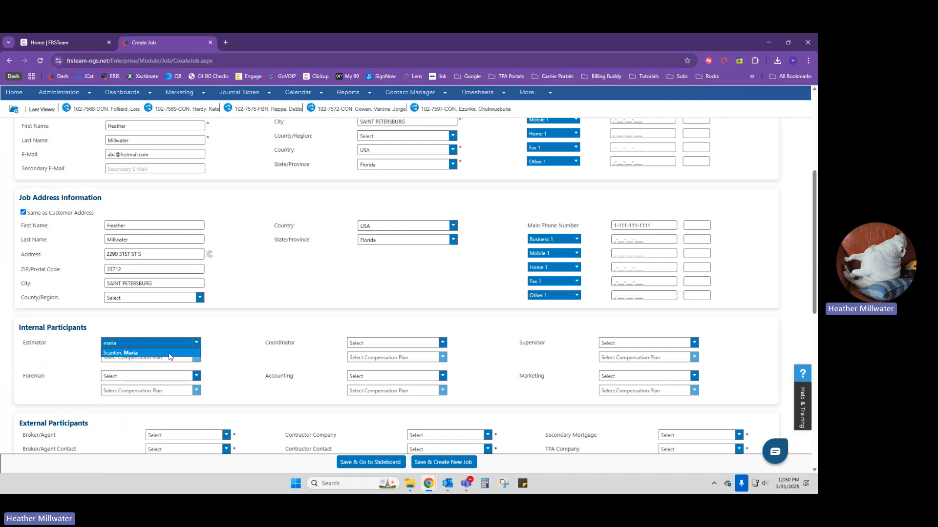
pyautogui.click(169, 353)
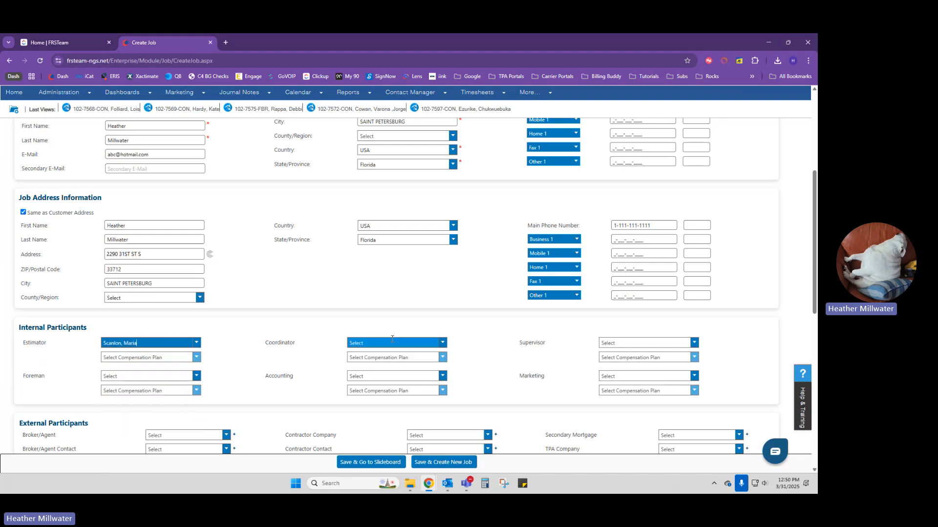
pyautogui.click(392, 345)
pyautogui.write('pride')
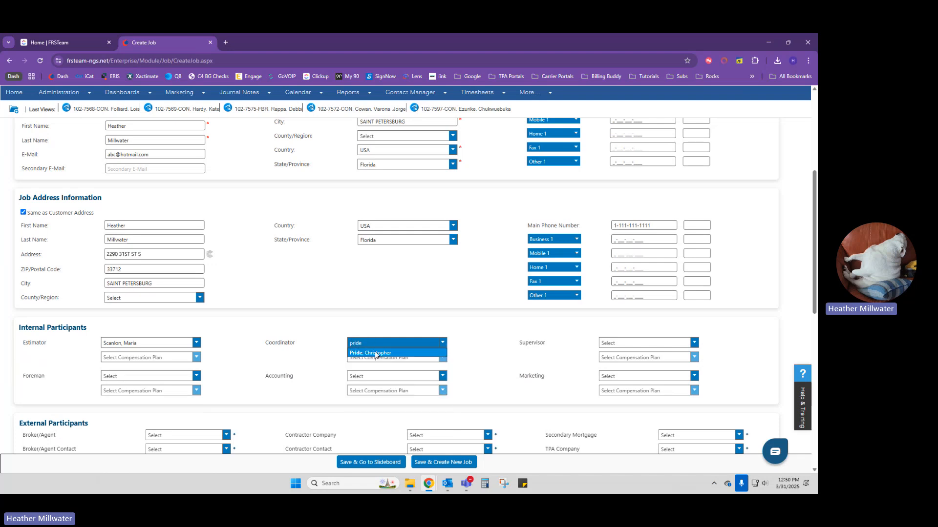
pyautogui.press('Tab')
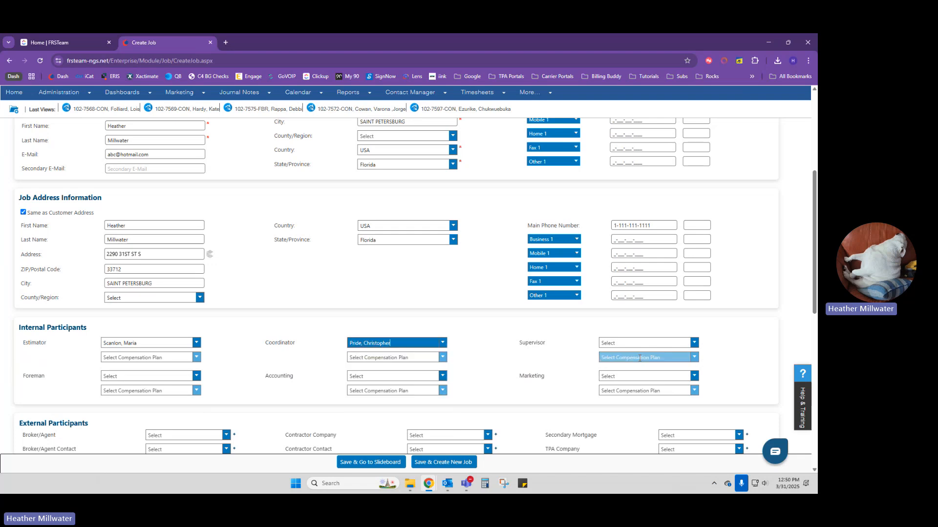
pyautogui.click(650, 343)
pyautogui.write('crew')
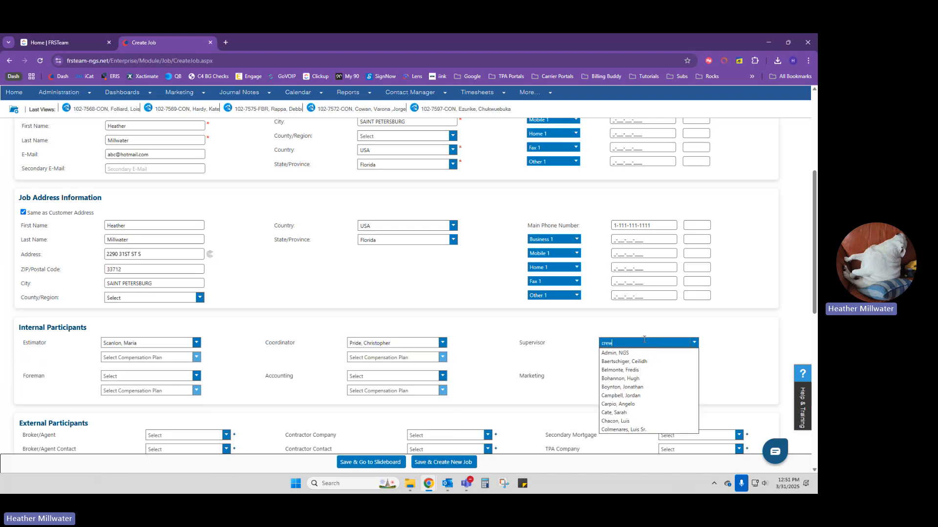
pyautogui.click(634, 353)
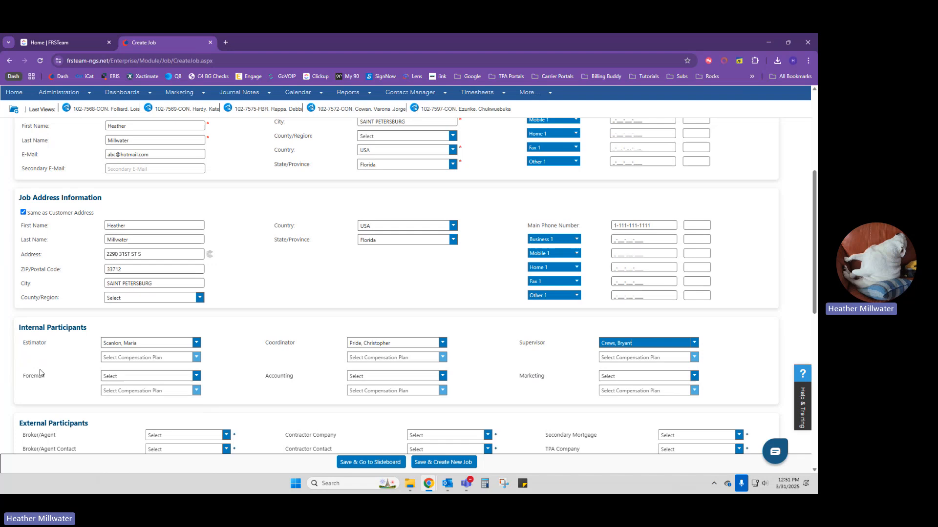
# - Assign the Foreman and Accounting person, leaving Marketing unselected
pyautogui.click(147, 374)
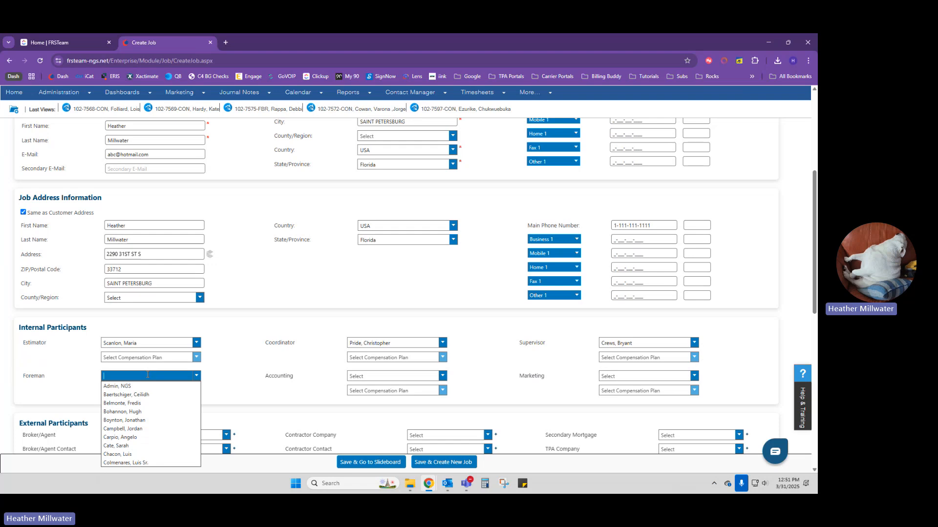
pyautogui.write('jay')
pyautogui.click(159, 389)
pyautogui.click(352, 377)
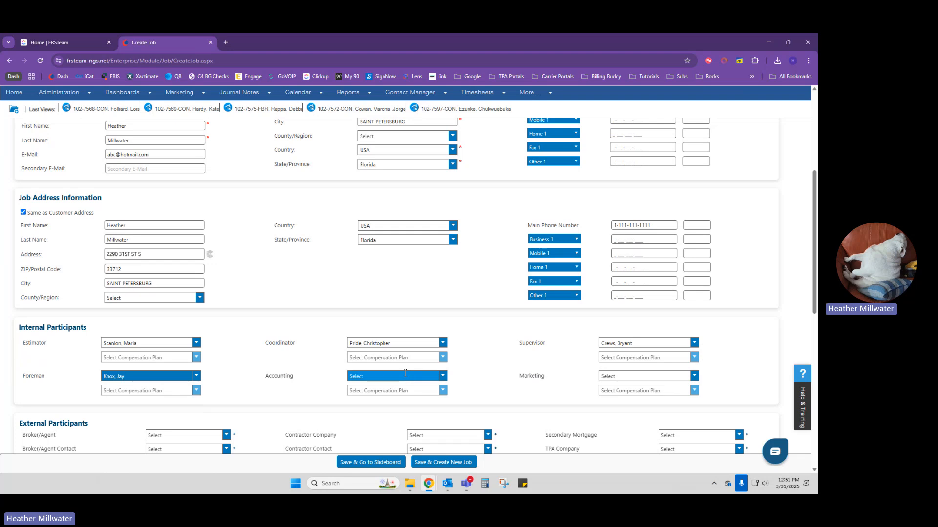
pyautogui.write('heather')
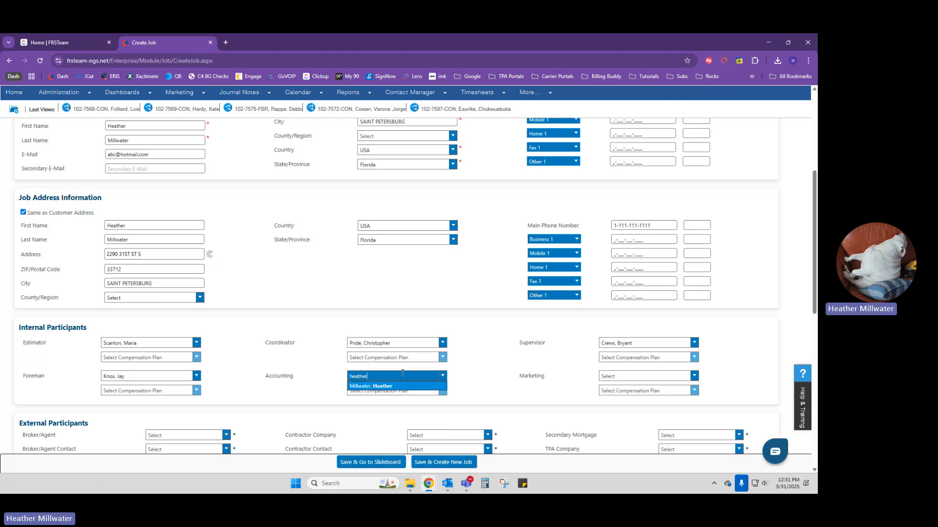
pyautogui.click(425, 386)
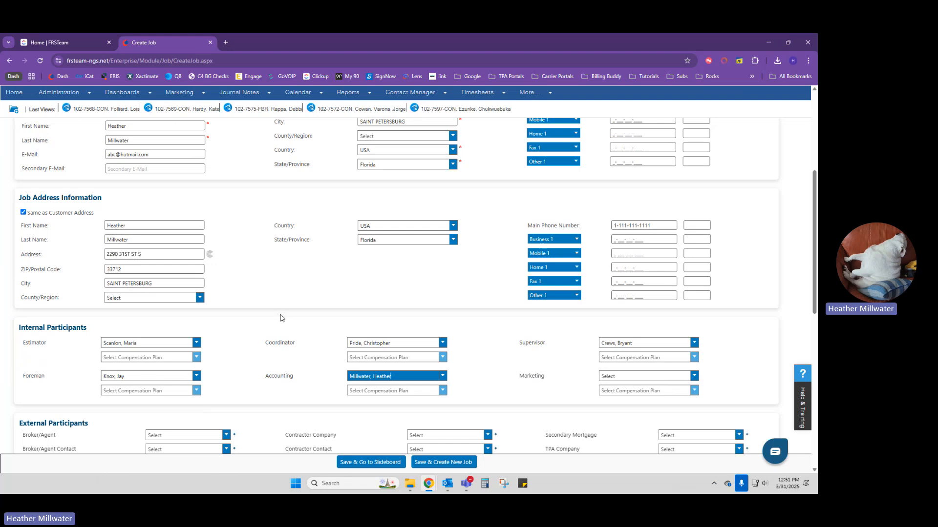
pyautogui.click(586, 379)
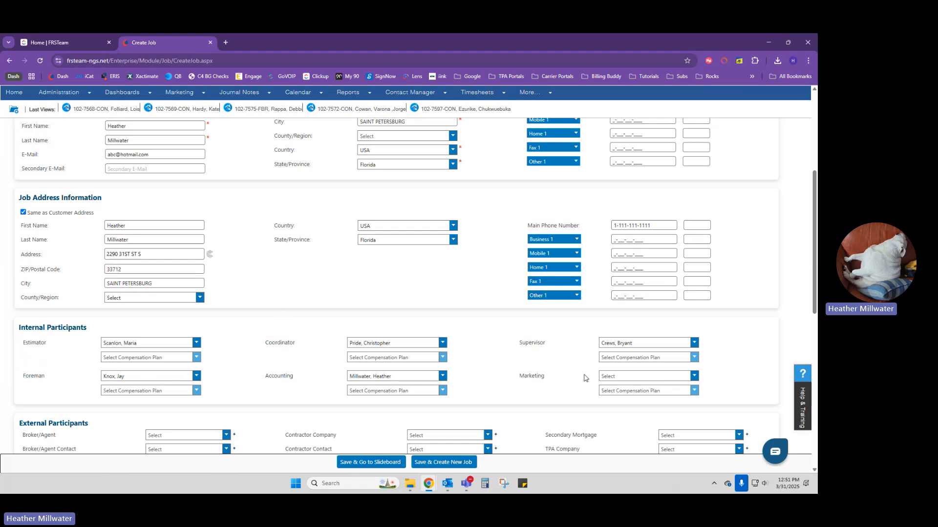
pyautogui.click(614, 375)
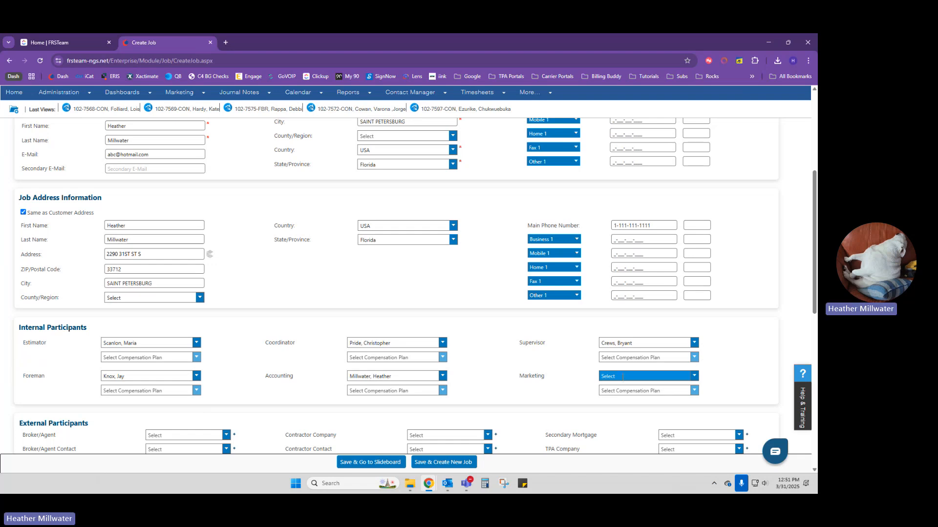
pyautogui.click(604, 345)
# - Set the Insurance Carrier to Slide Insurance
pyautogui.scroll(-3, 557, 361)
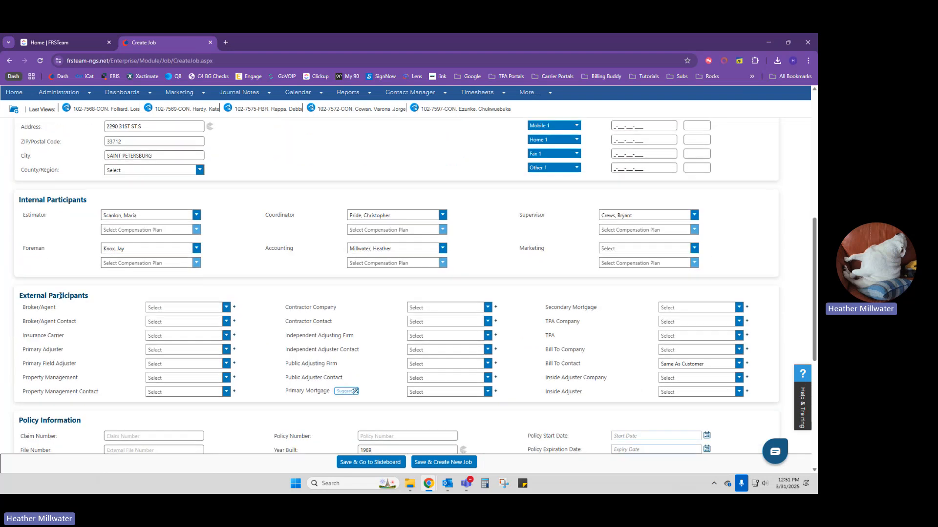
pyautogui.click(204, 335)
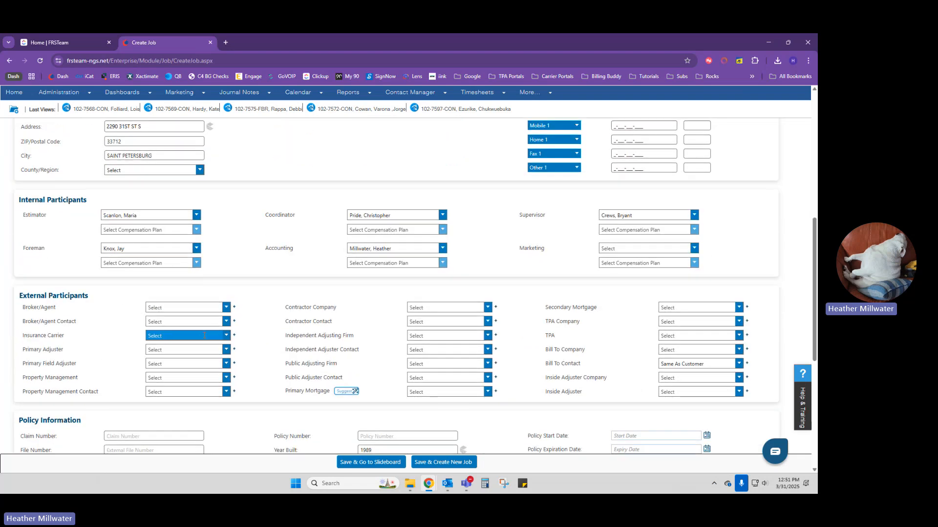
pyautogui.click(204, 335)
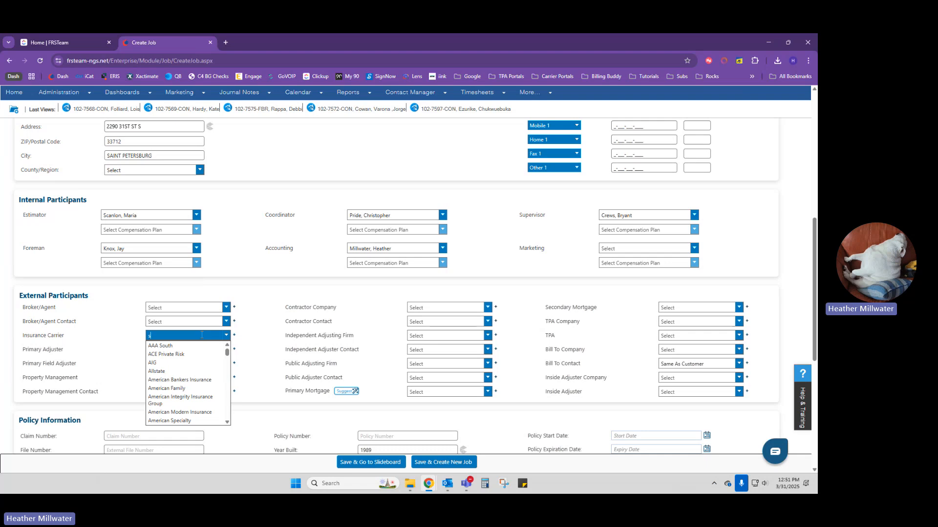
pyautogui.write('slide')
pyautogui.click(200, 346)
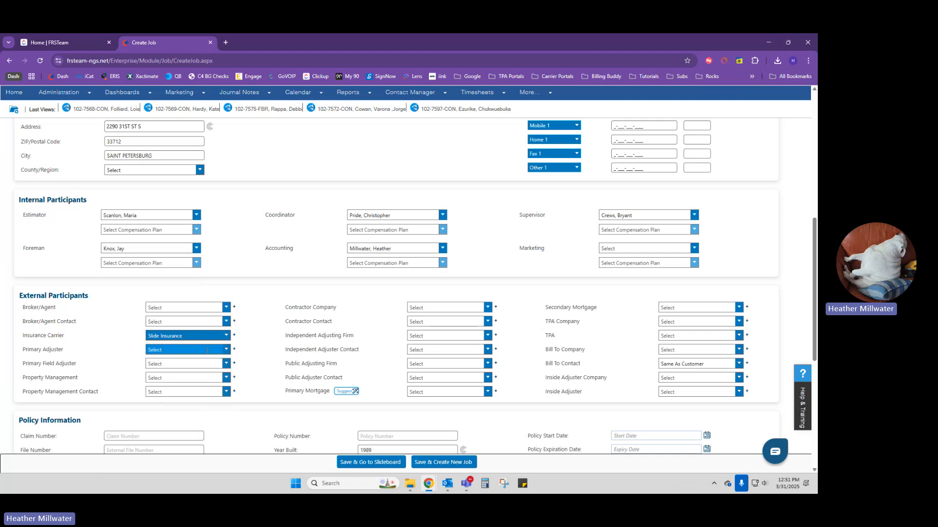
pyautogui.click(212, 350)
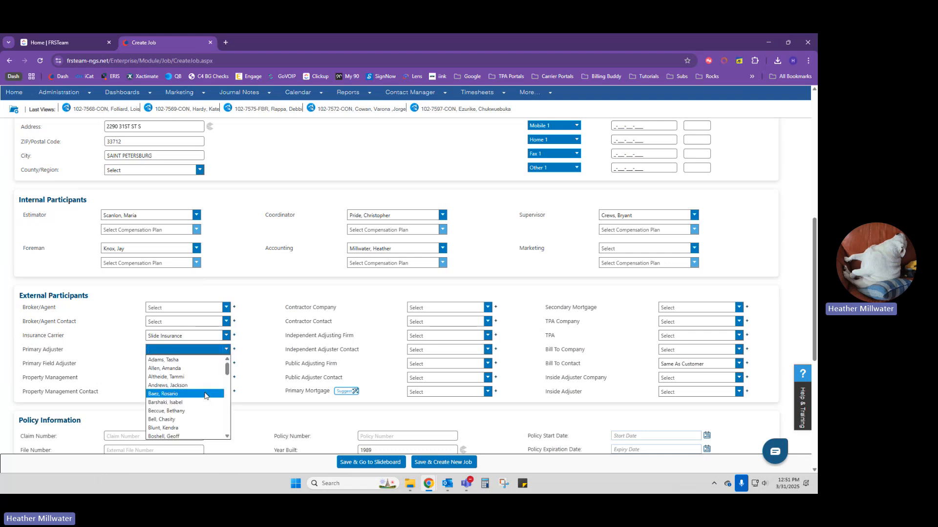
pyautogui.click(213, 336)
pyautogui.moveTo(213, 337); pyautogui.dragTo(123, 337)
pyautogui.press('BackSpace')
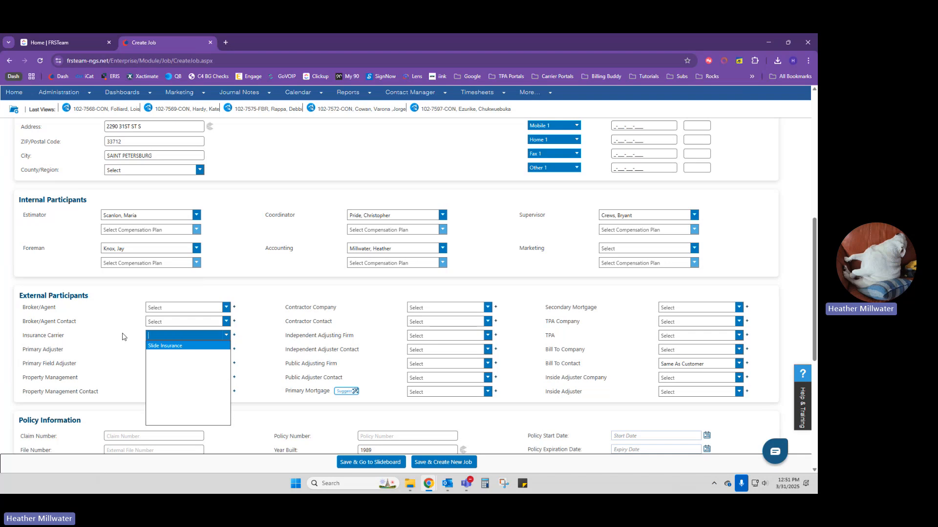
pyautogui.click(284, 312)
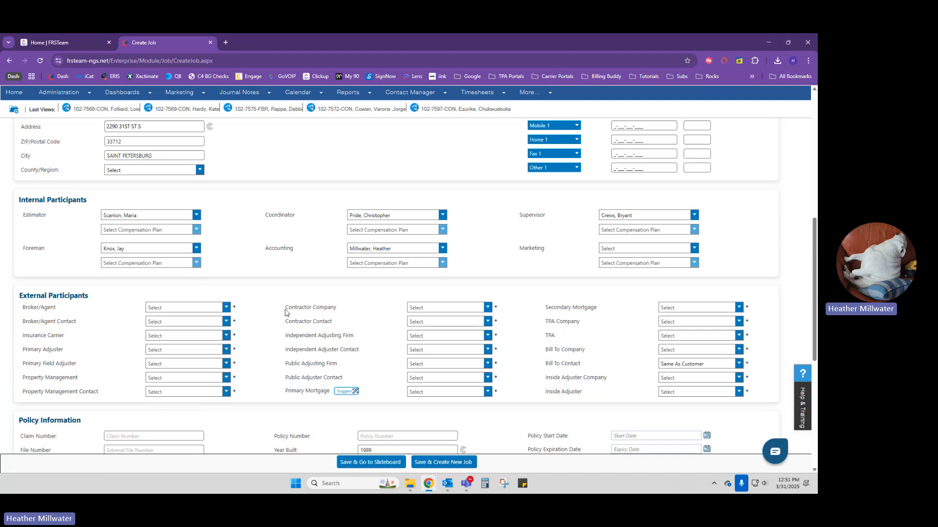
pyautogui.click(197, 335)
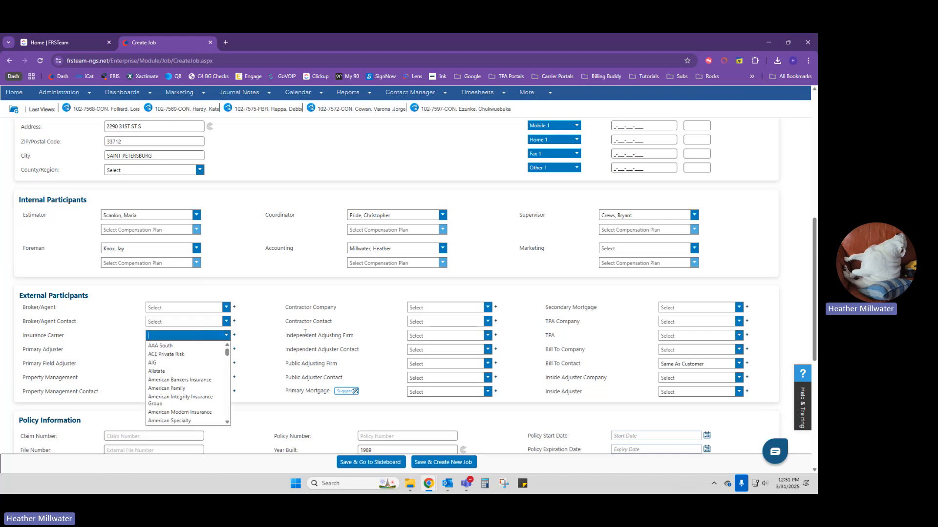
pyautogui.click(285, 346)
# - Assign the Primary Adjuster from filtered matches, leaving Contractor Contact unselected
pyautogui.click(195, 349)
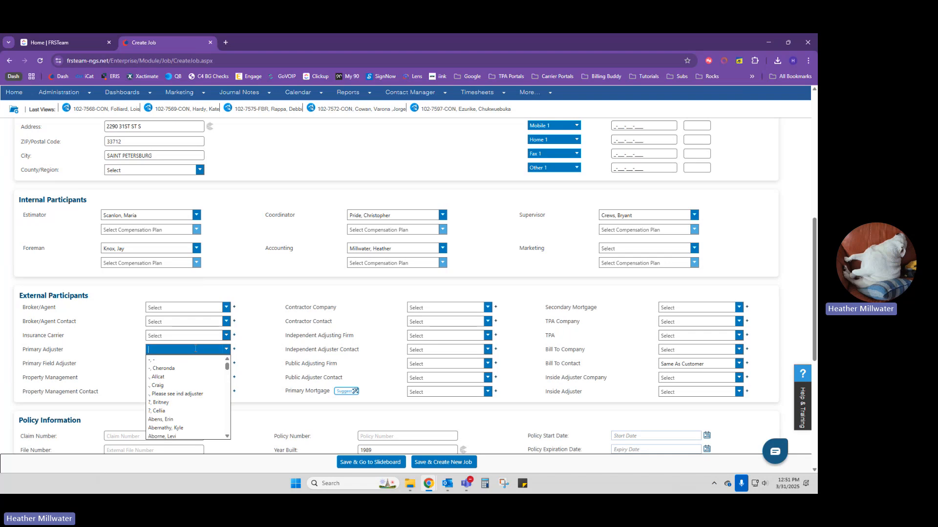
pyautogui.write('nathan')
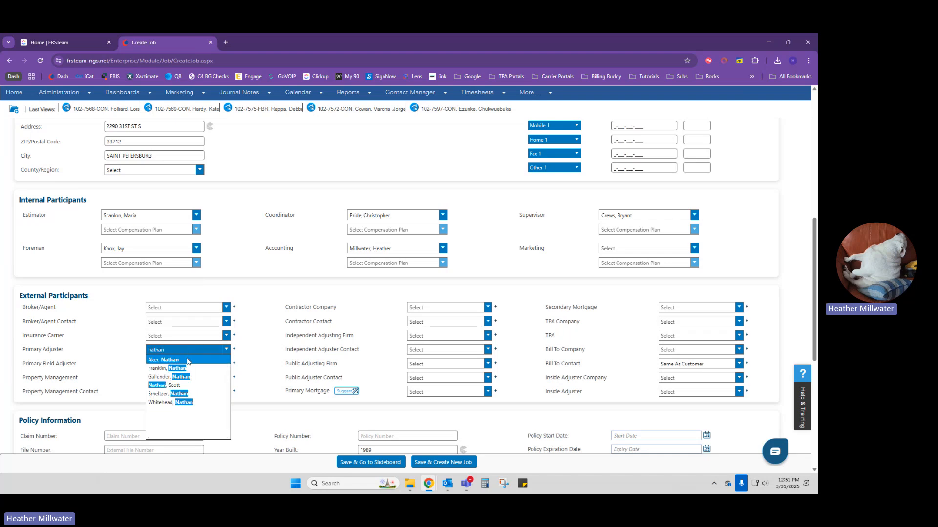
pyautogui.click(178, 393)
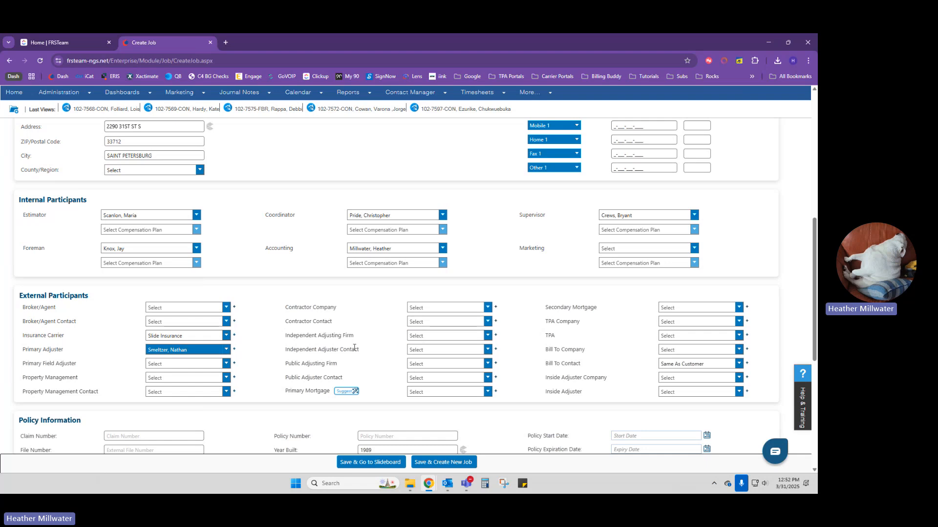
pyautogui.click(439, 323)
pyautogui.write('nathan')
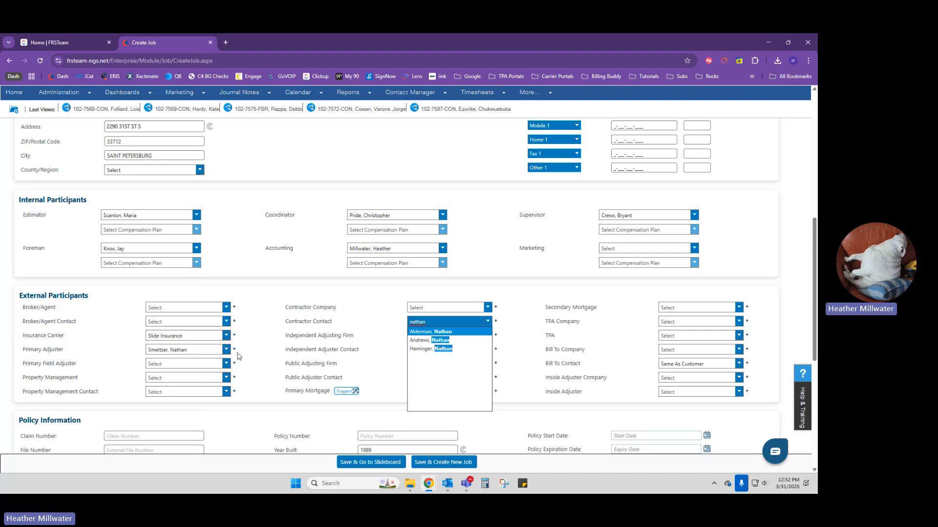
pyautogui.press('BackSpace')
pyautogui.press('BackSpace')
pyautogui.press('BackSpace')
pyautogui.press('BackSpace')
pyautogui.press('BackSpace')
pyautogui.press('BackSpace')
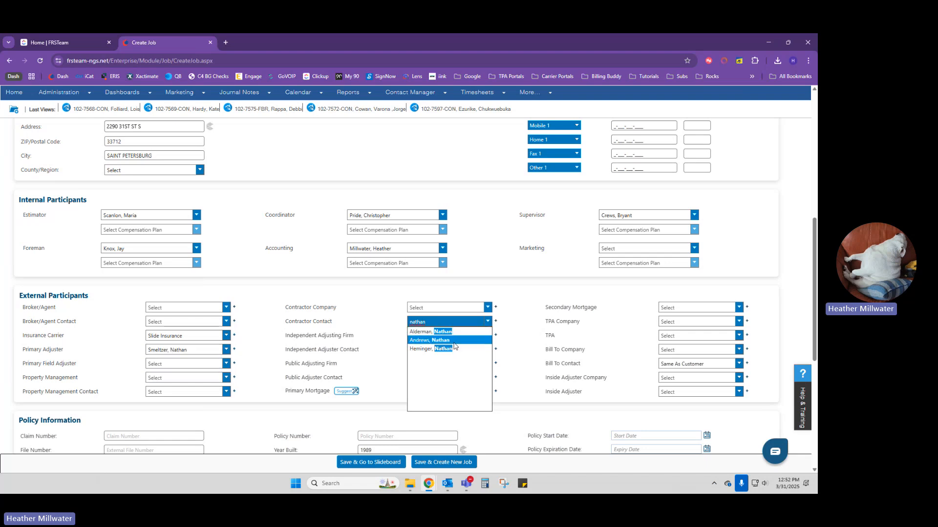
pyautogui.click(349, 333)
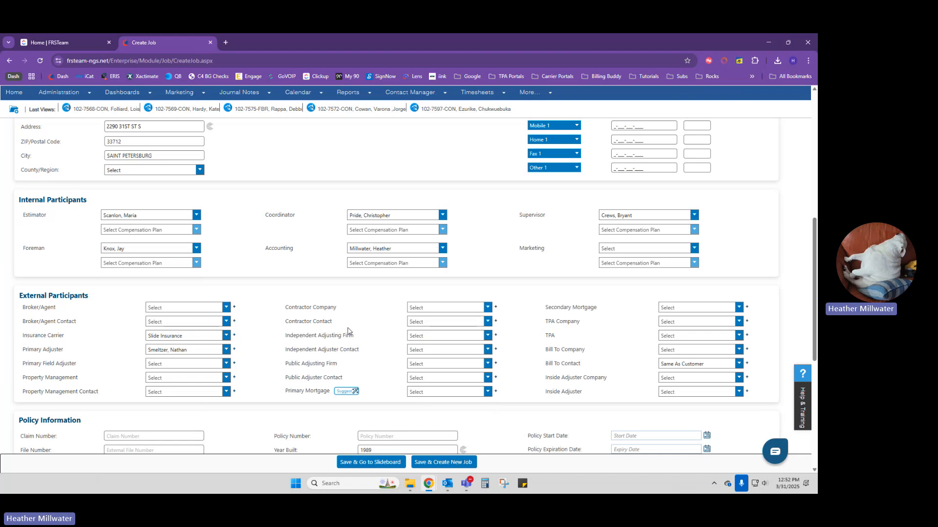
# - Enter the insurance claim number in Policy Information's Claim Number box
pyautogui.scroll(-1, 352, 332)
pyautogui.scroll(-1, 352, 332)
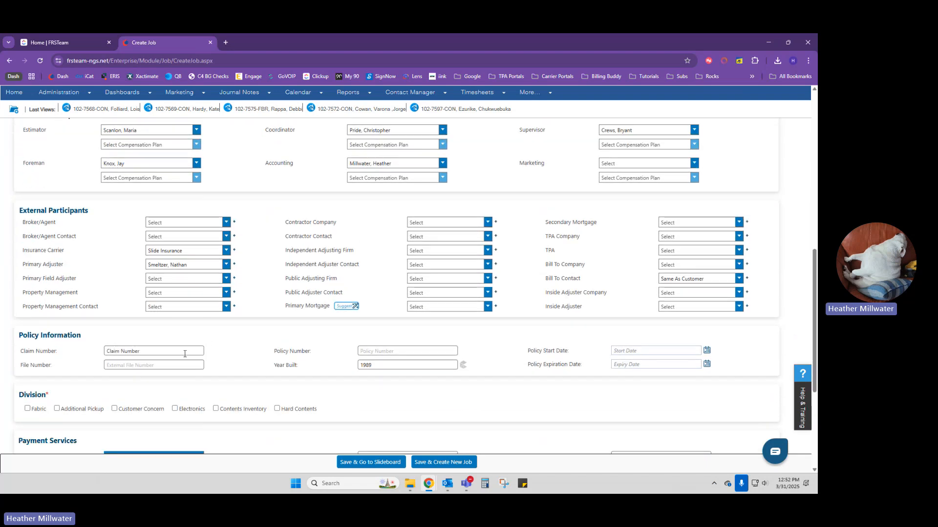
pyautogui.click(180, 351)
pyautogui.write('123456')
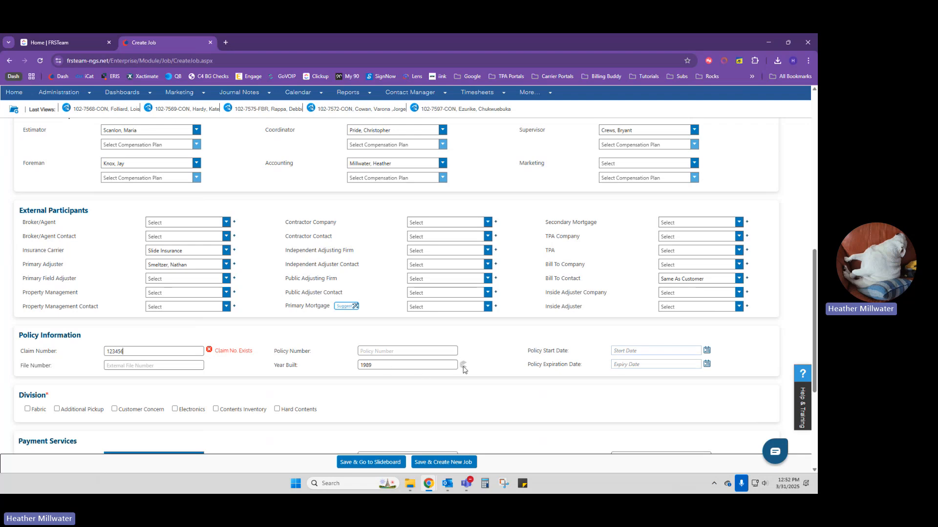
# - Check Hard Contents under Division
pyautogui.scroll(8, 463, 370)
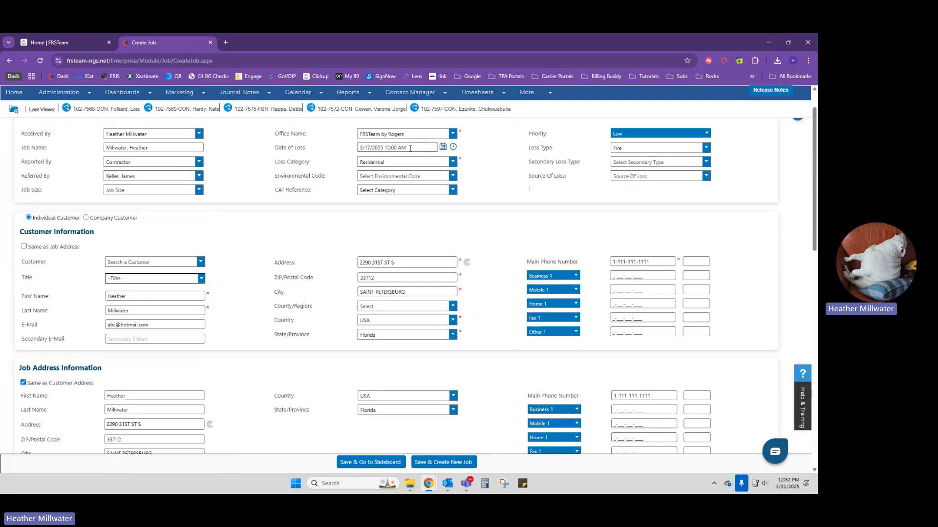
pyautogui.scroll(-9, 407, 261)
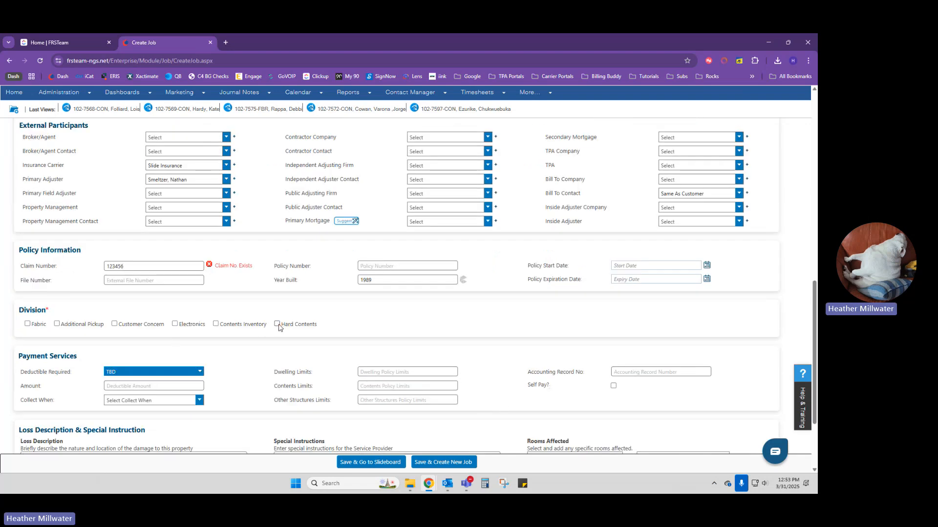
pyautogui.click(278, 325)
pyautogui.scroll(-2, 278, 327)
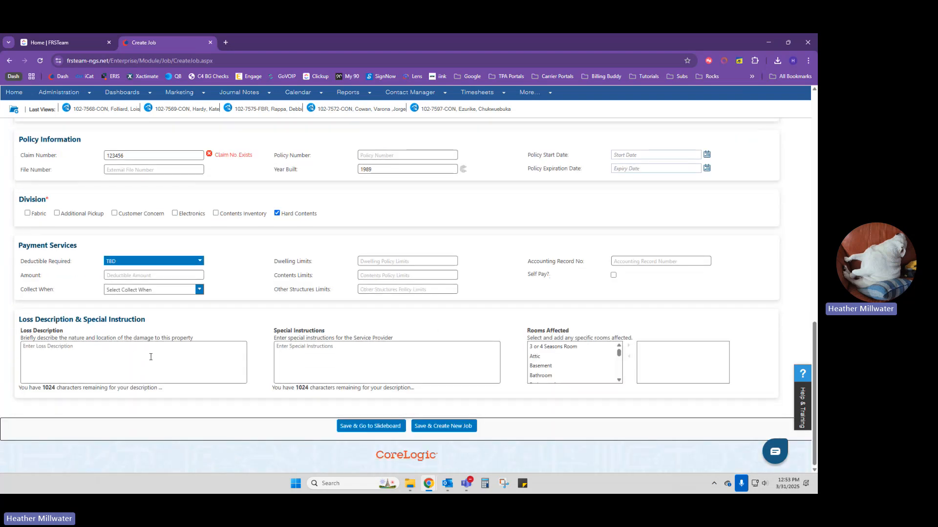
pyautogui.click(150, 357)
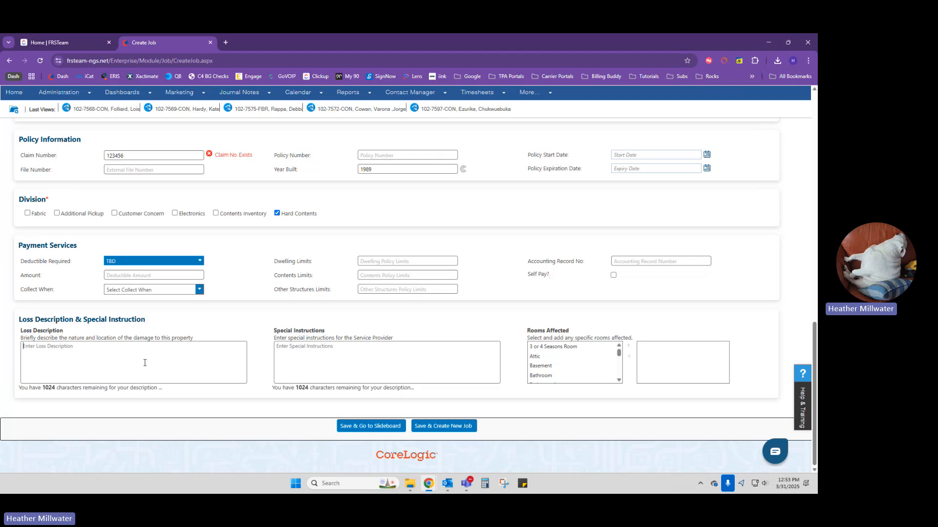
pyautogui.click(382, 366)
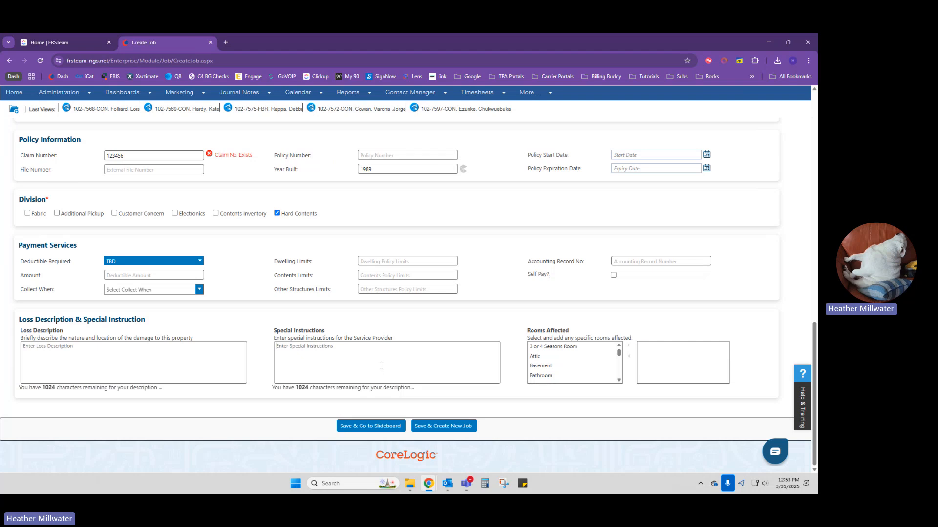